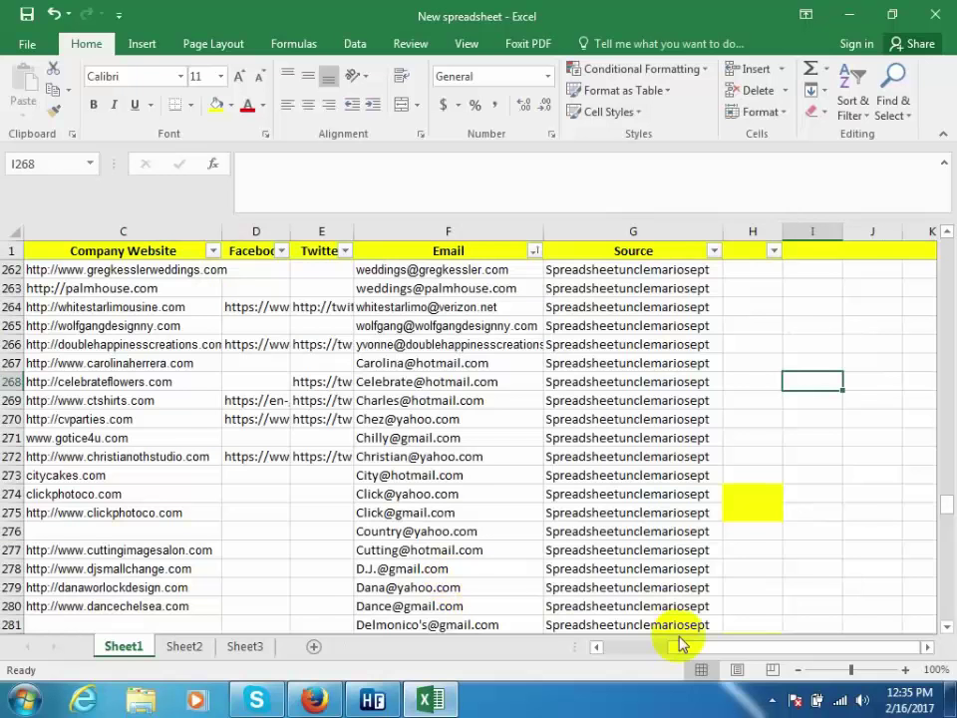
# - Scroll the company listings sheet left so column A is visible
pyautogui.moveTo(679, 643); pyautogui.dragTo(627, 646)
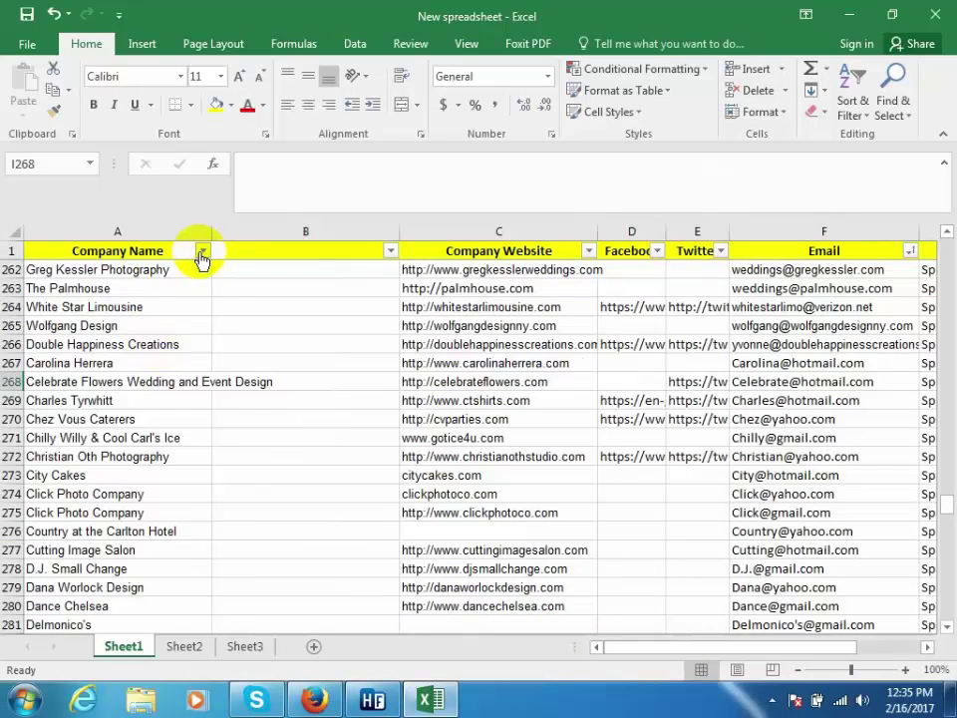
# - Sort contacts by Company Name A to Z and delete the empty column B
pyautogui.click(201, 252)
pyautogui.click(155, 278)
pyautogui.click(273, 233)
pyautogui.rightClick(273, 235)
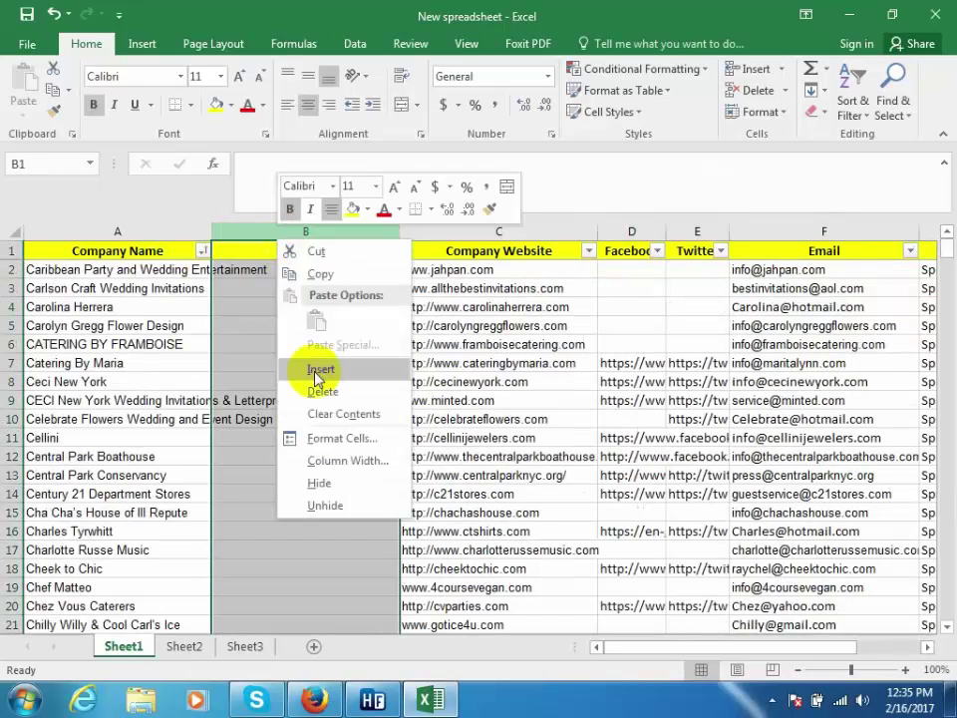
pyautogui.click(322, 390)
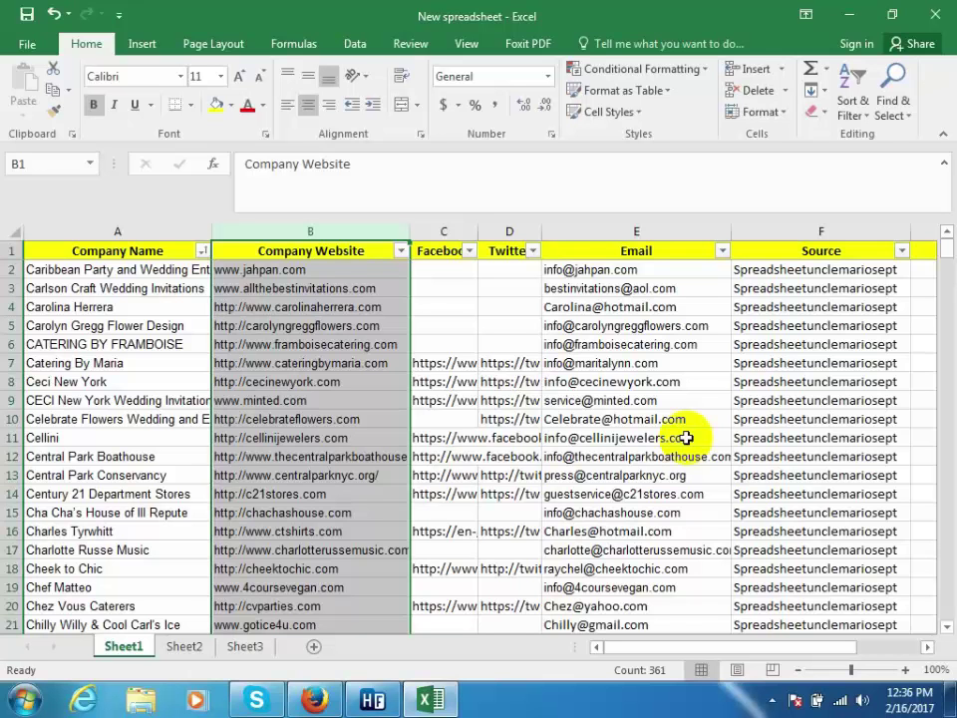
# - Widen the Email column slightly so longer addresses fit
pyautogui.click(684, 306)
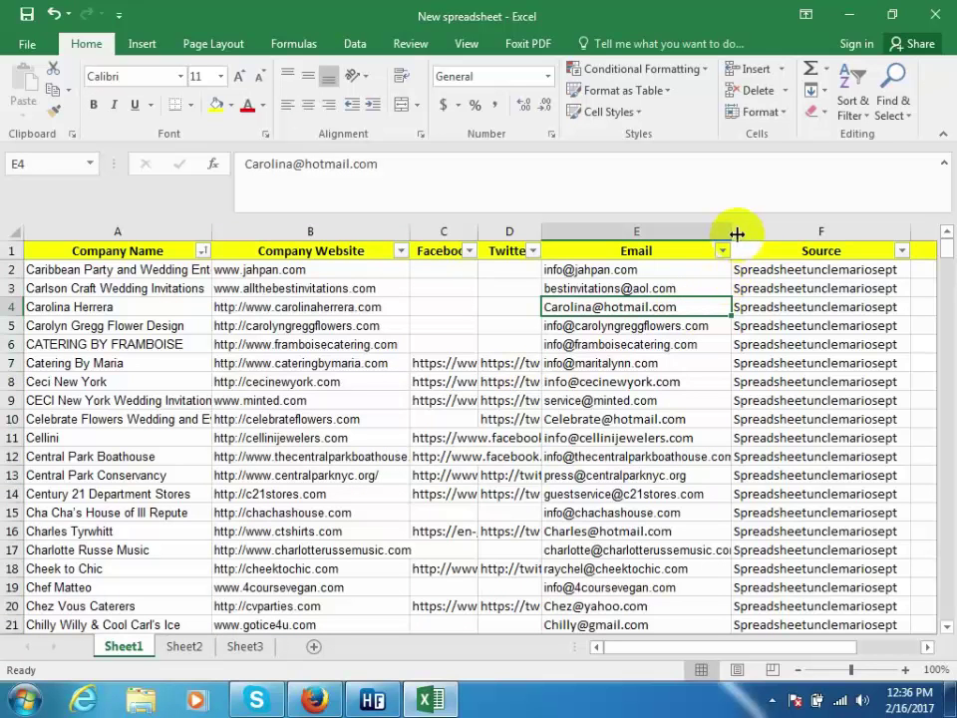
pyautogui.moveTo(735, 232); pyautogui.dragTo(738, 232)
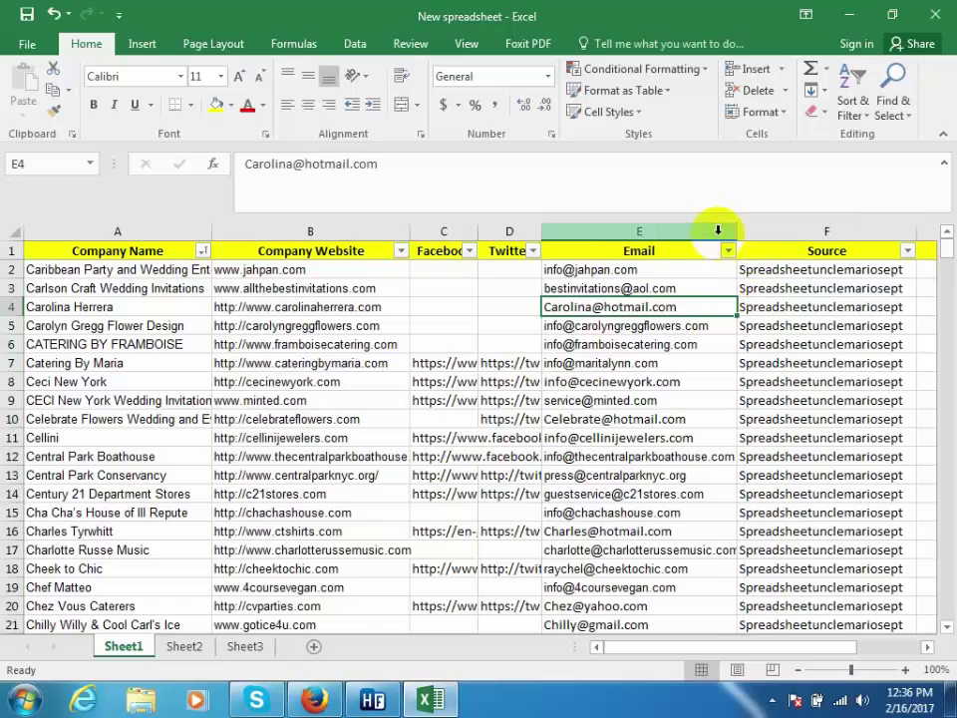
pyautogui.click(688, 230)
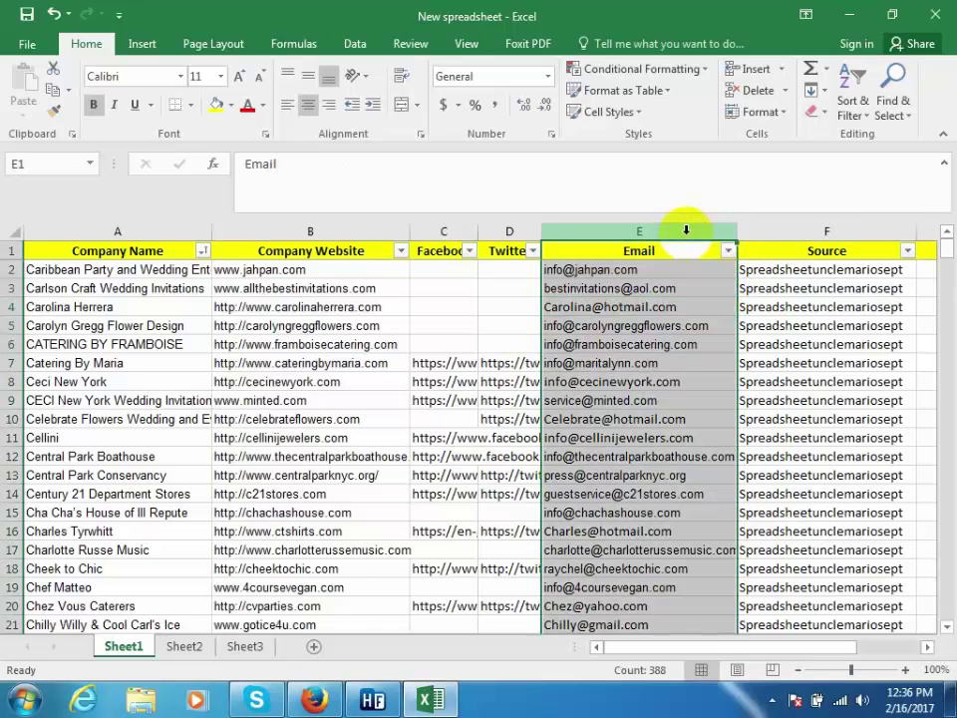
# - Find all cells containing hotmail with Ctrl+F
pyautogui.hotkey('ctrl', 'f')
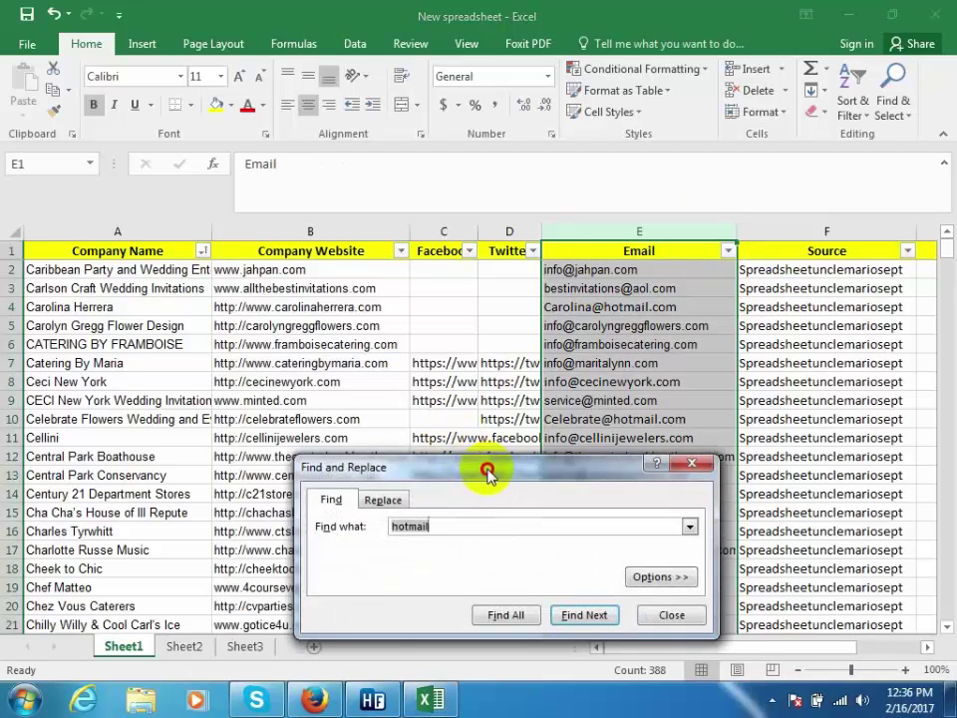
pyautogui.moveTo(487, 531); pyautogui.dragTo(546, 171)
pyautogui.click(565, 315)
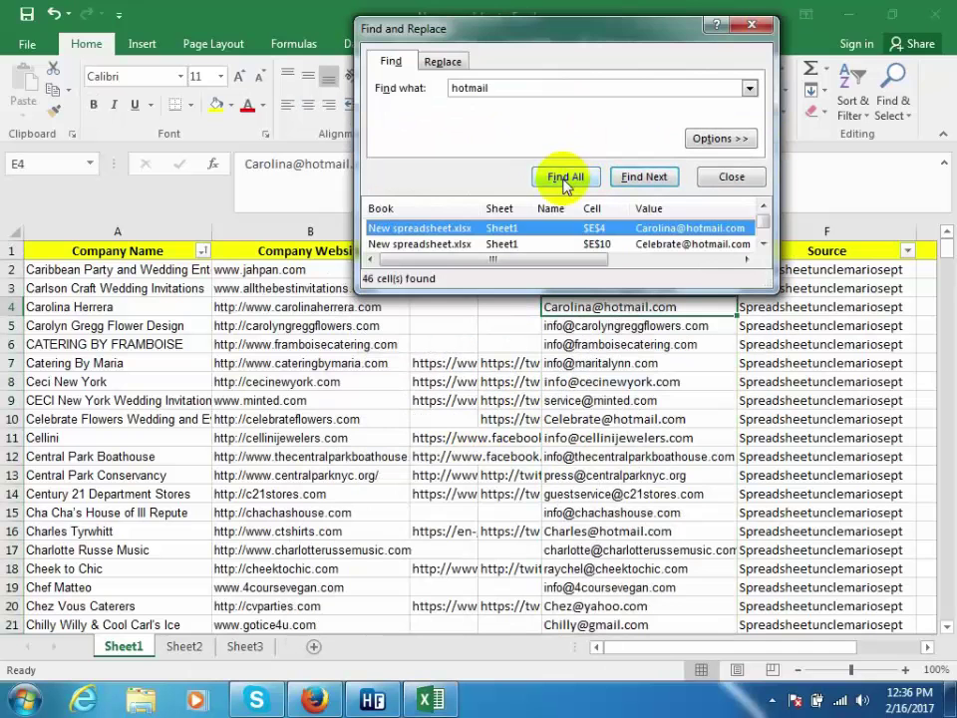
# - Replace hotmail with #hotmail.com in all 46 matching email cells
pyautogui.click(442, 60)
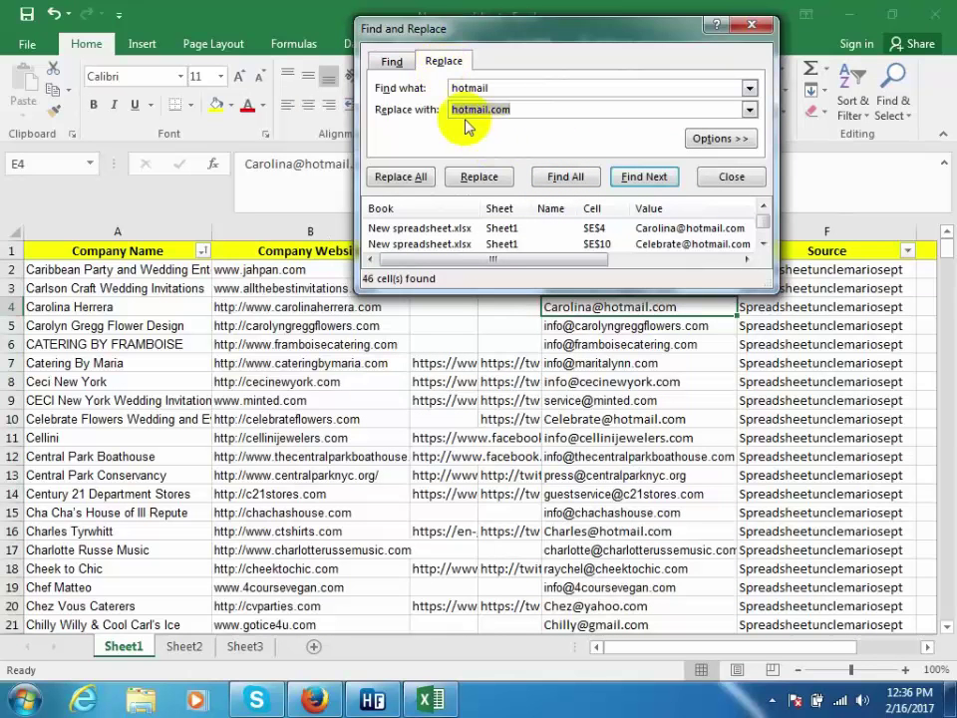
pyautogui.click(453, 112)
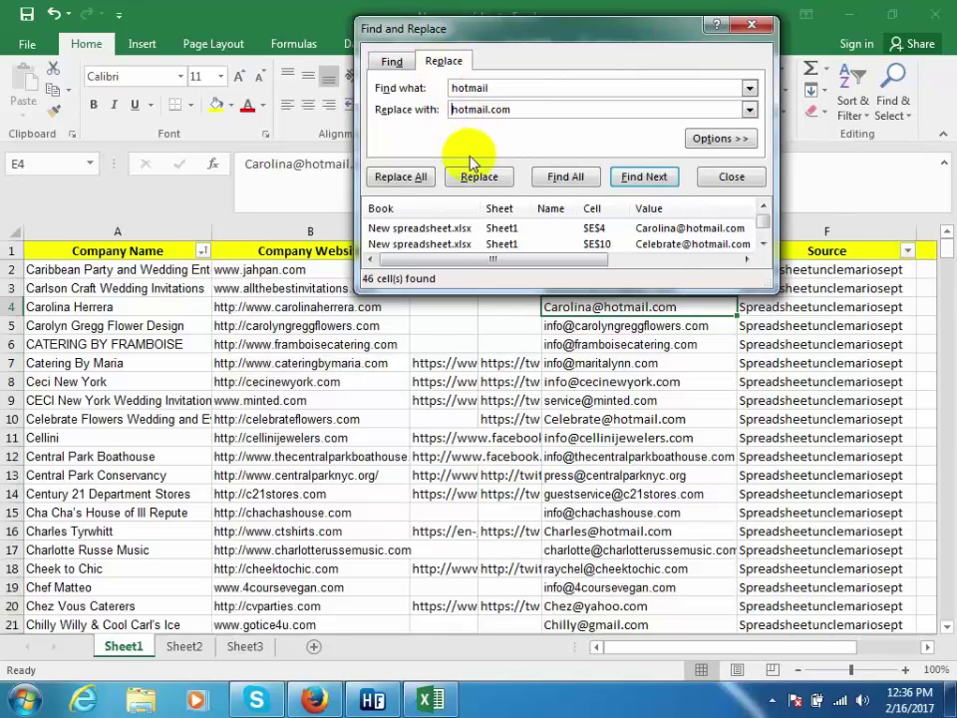
pyautogui.write('#')
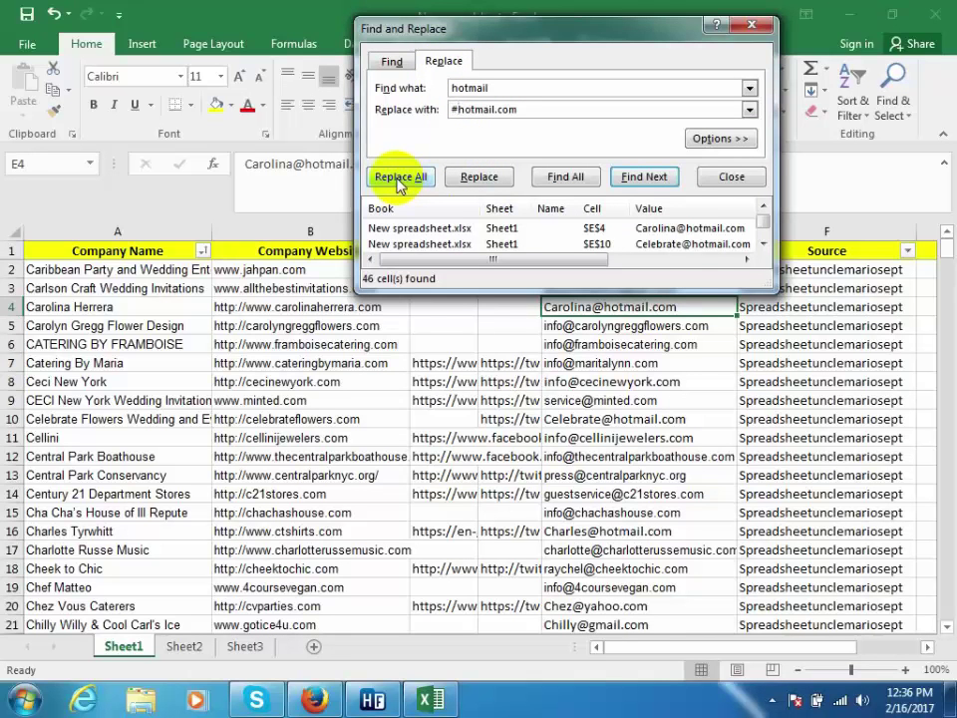
pyautogui.click(400, 179)
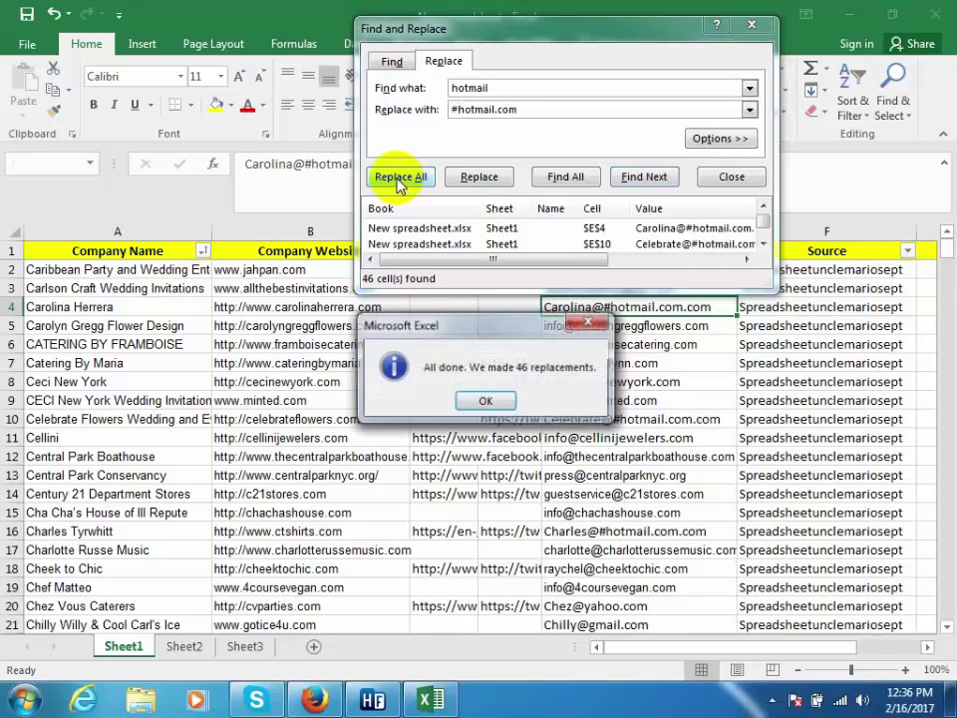
pyautogui.click(488, 404)
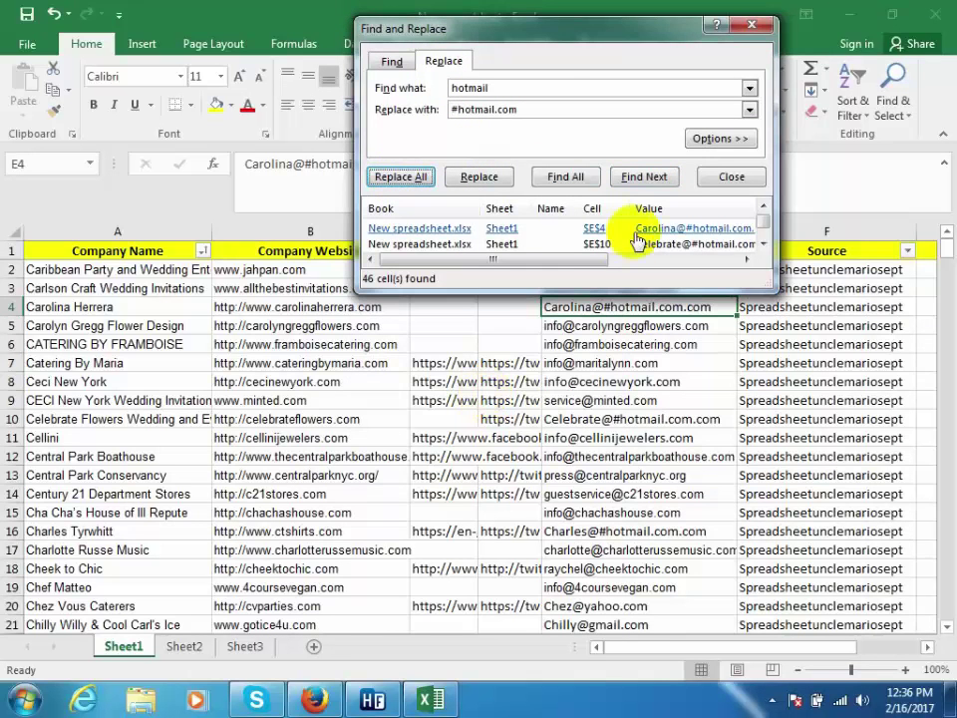
pyautogui.click(393, 64)
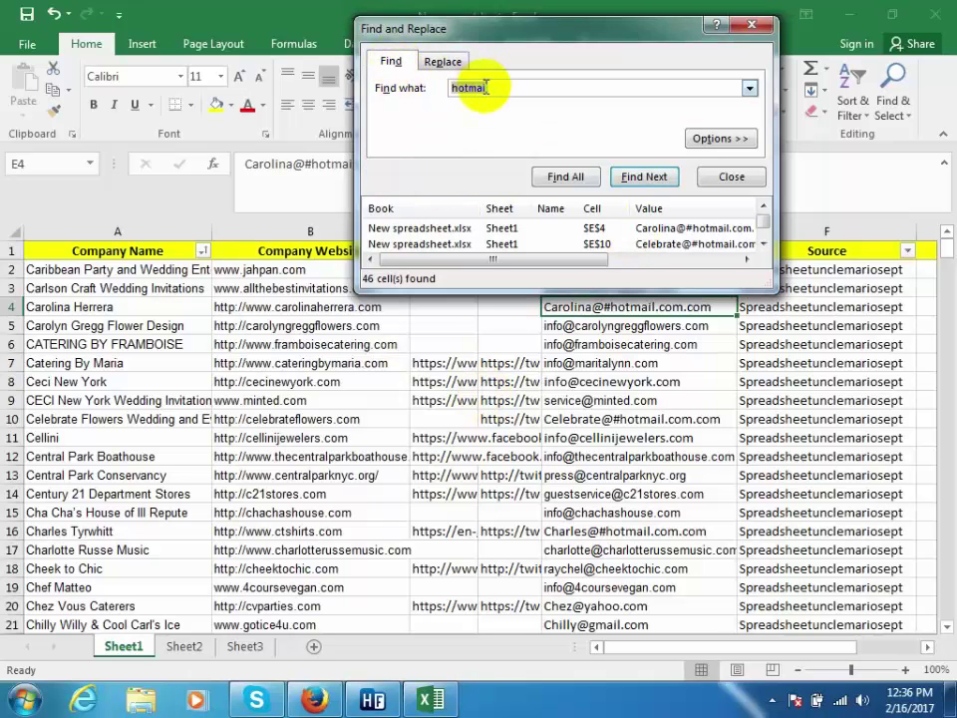
# - Replace gmail with #gmail.com across the 49 matching email cells
pyautogui.write('g')
pyautogui.click(443, 61)
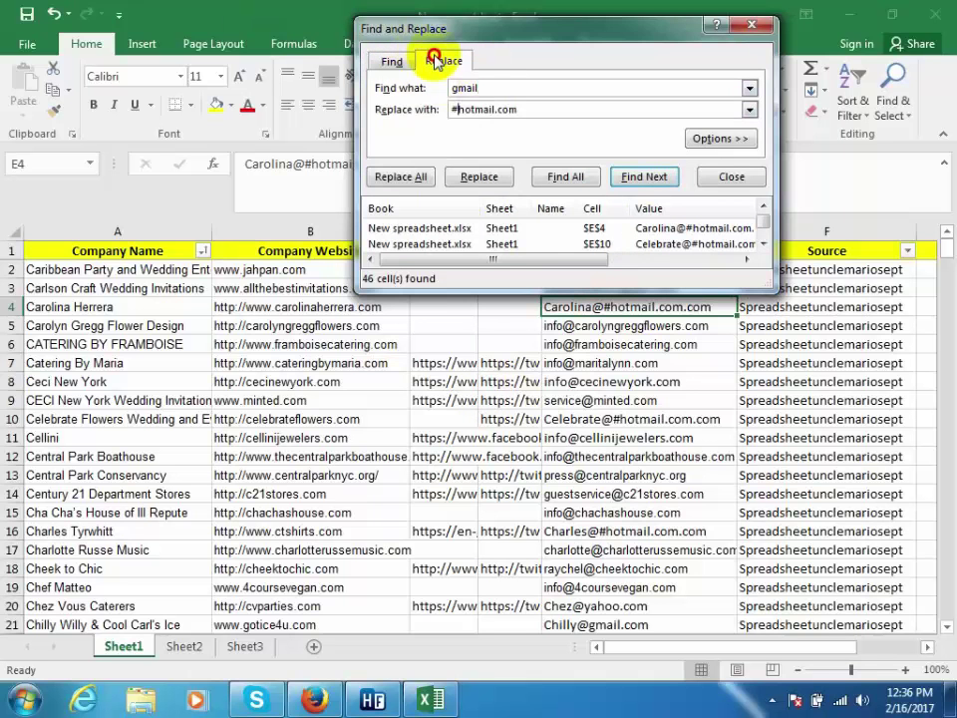
pyautogui.moveTo(458, 110); pyautogui.dragTo(492, 110)
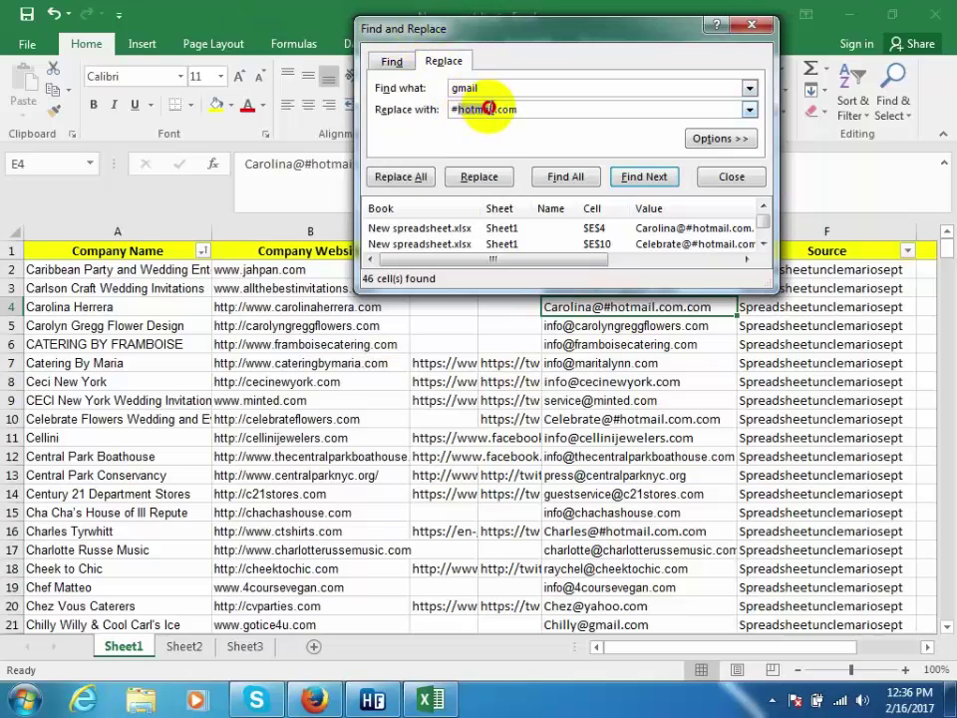
pyautogui.write('g')
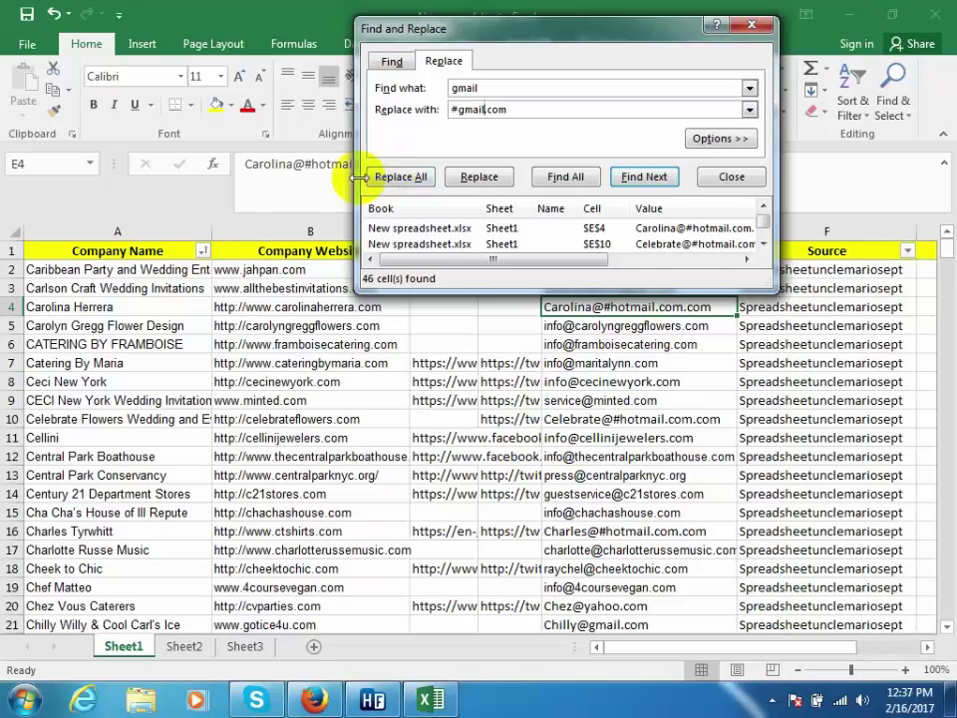
pyautogui.click(409, 180)
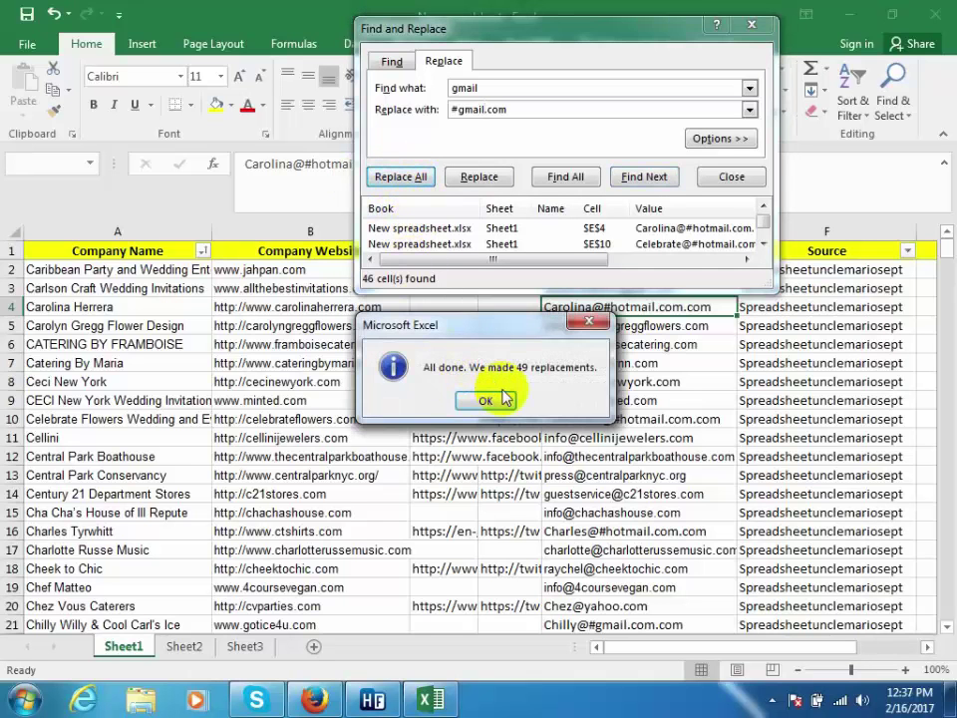
pyautogui.click(489, 400)
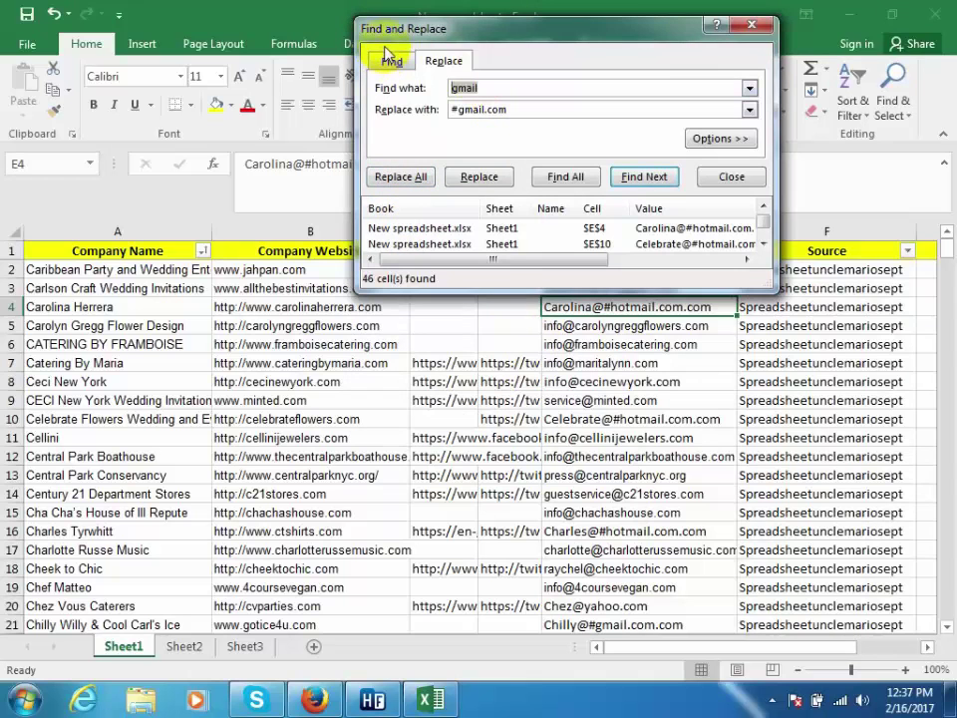
# - Replace yahoo with #yahoo.com in 43 cells, then close Find and Replace
pyautogui.write('yahoo')
pyautogui.click(457, 111)
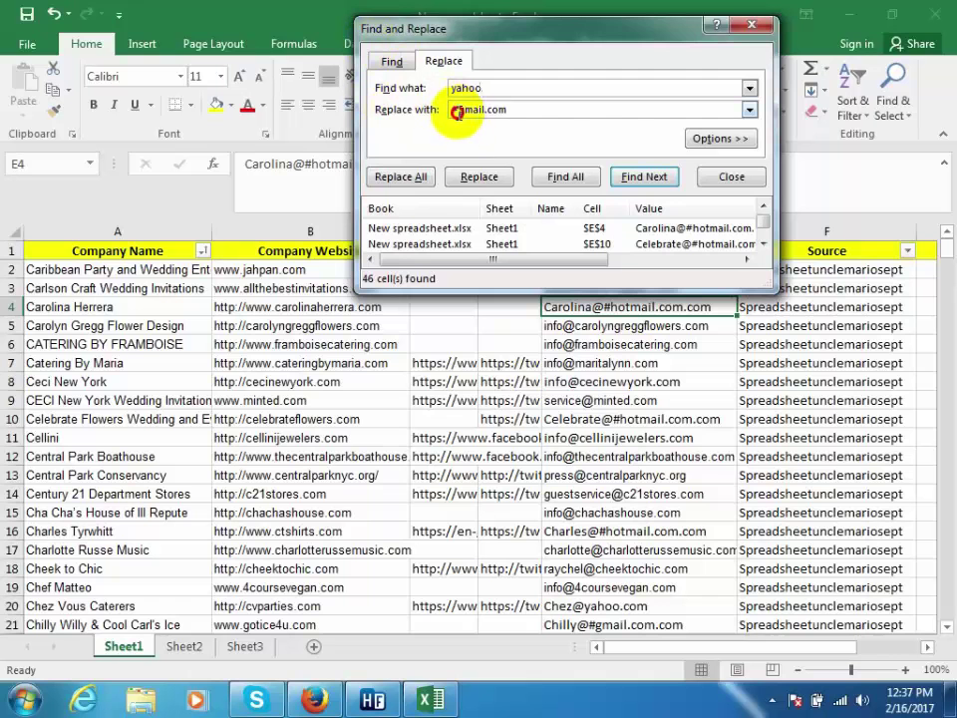
pyautogui.write('#')
pyautogui.press('Delete')
pyautogui.press('Delete')
pyautogui.press('Delete')
pyautogui.press('Delete')
pyautogui.press('Delete')
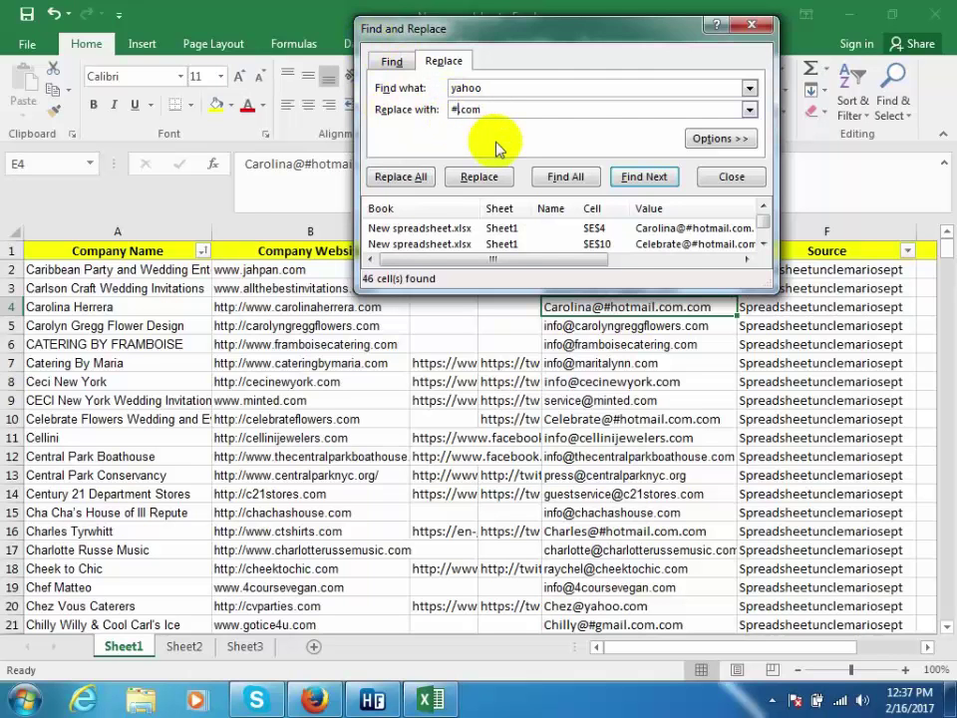
pyautogui.write('yahoo.c')
pyautogui.write('o')
pyautogui.click(418, 177)
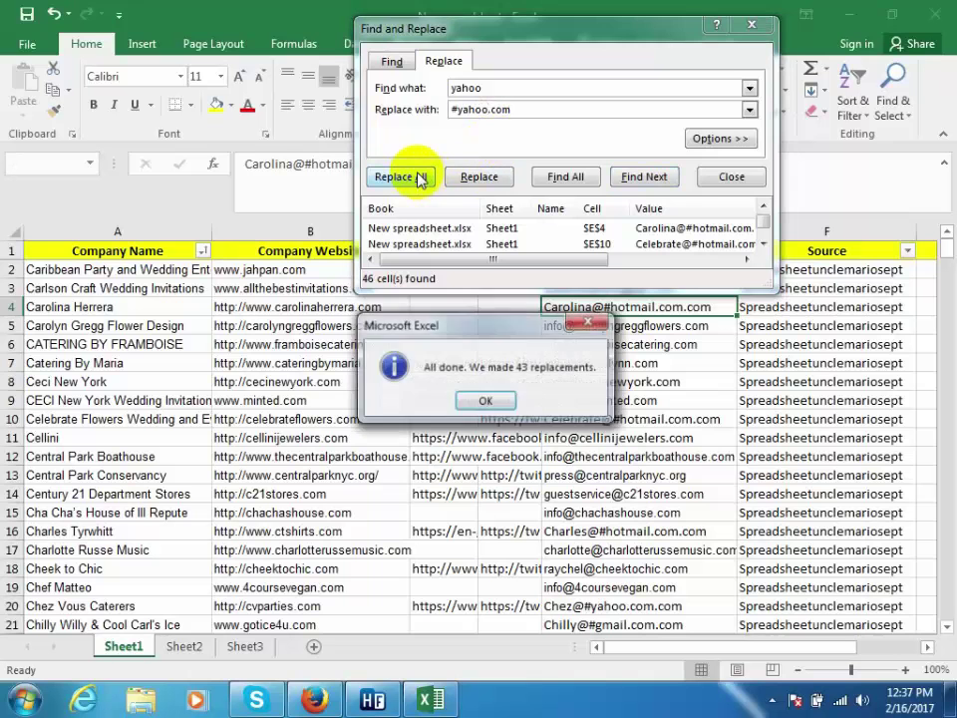
pyautogui.click(486, 399)
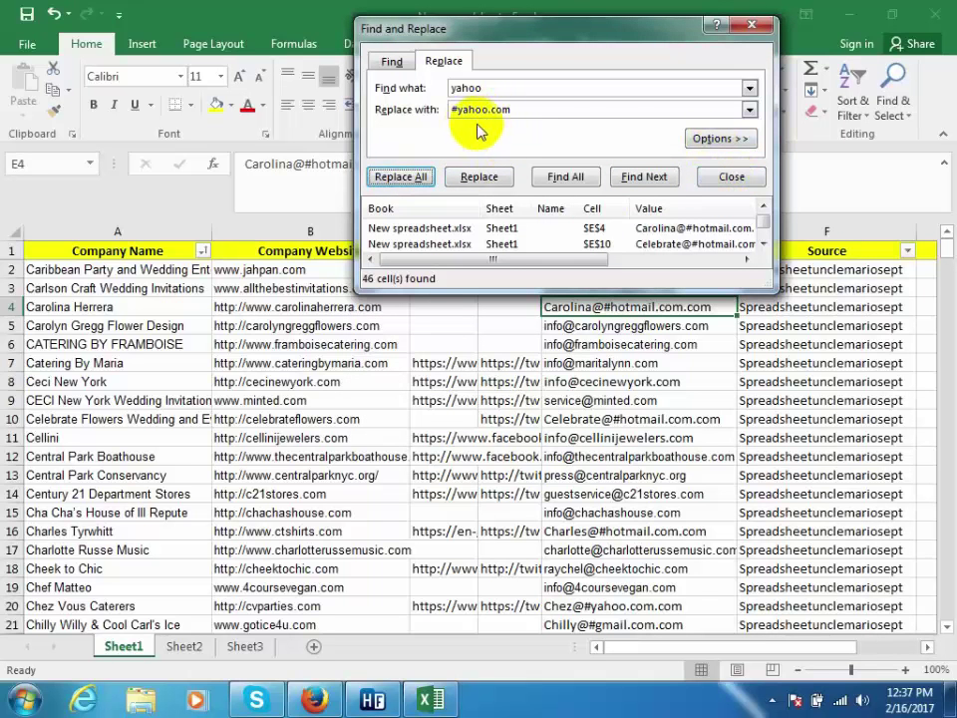
pyautogui.click(731, 177)
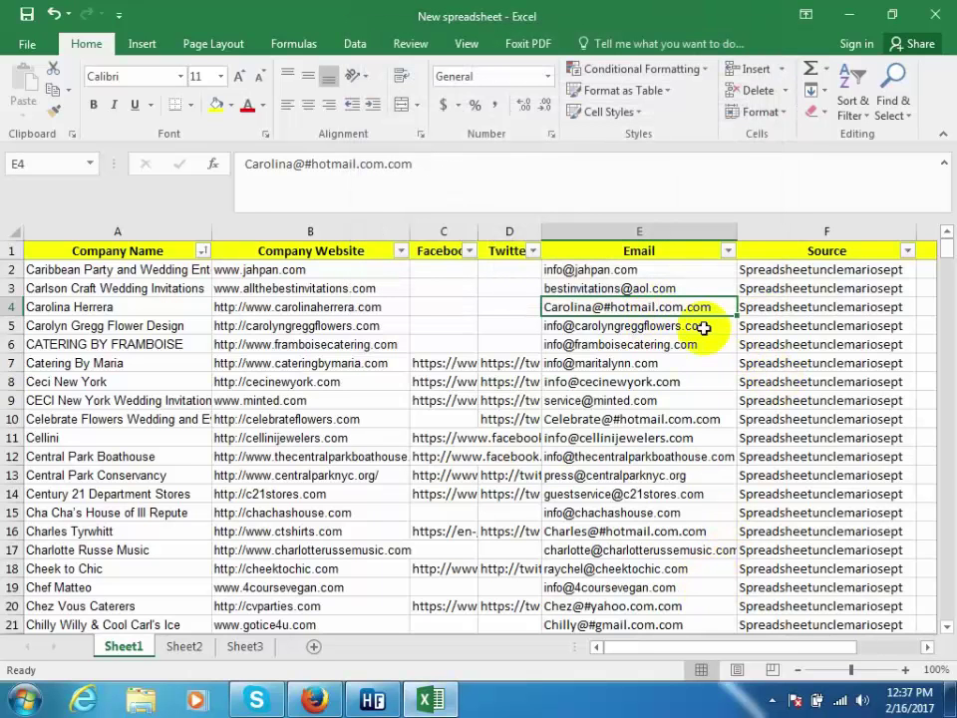
# - Insert a blank column before Source, then select email cell E2
pyautogui.click(767, 229)
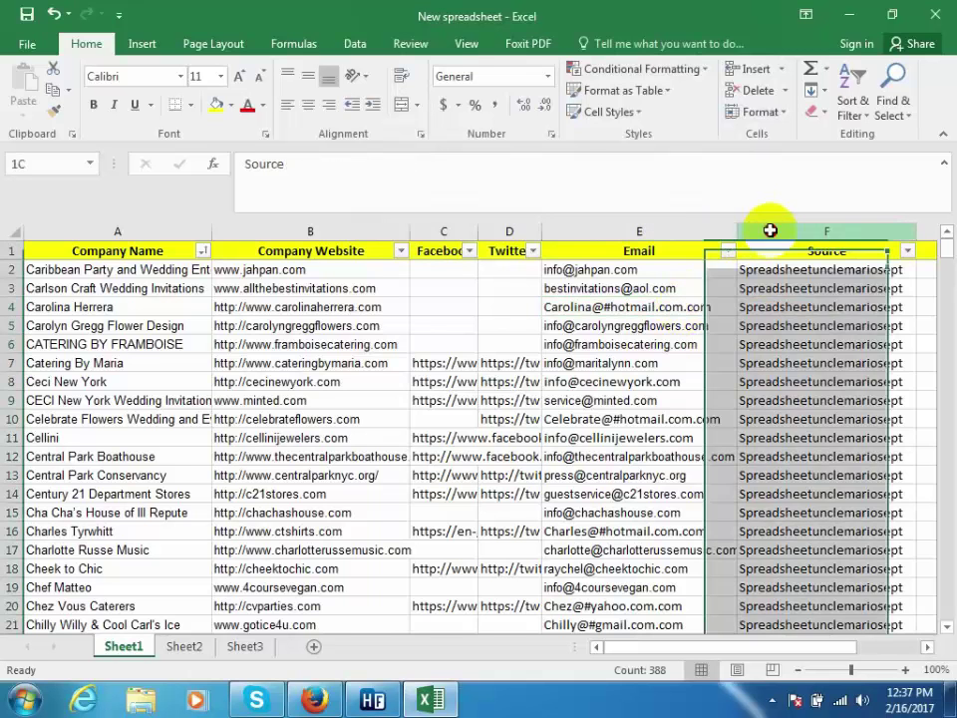
pyautogui.rightClick(772, 232)
pyautogui.click(816, 358)
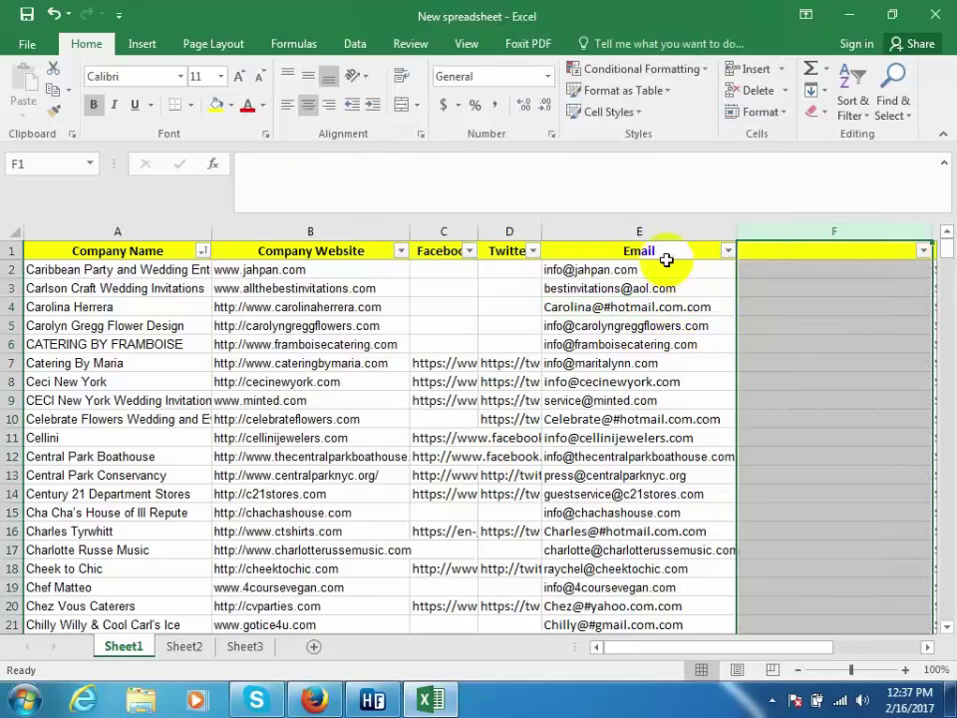
pyautogui.click(639, 230)
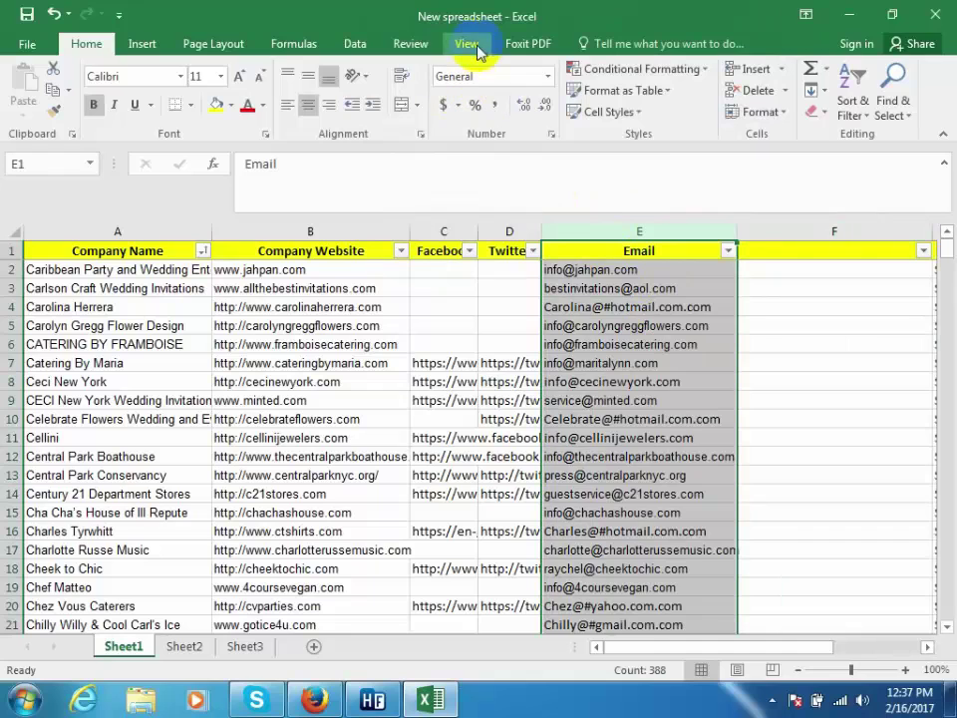
pyautogui.click(619, 270)
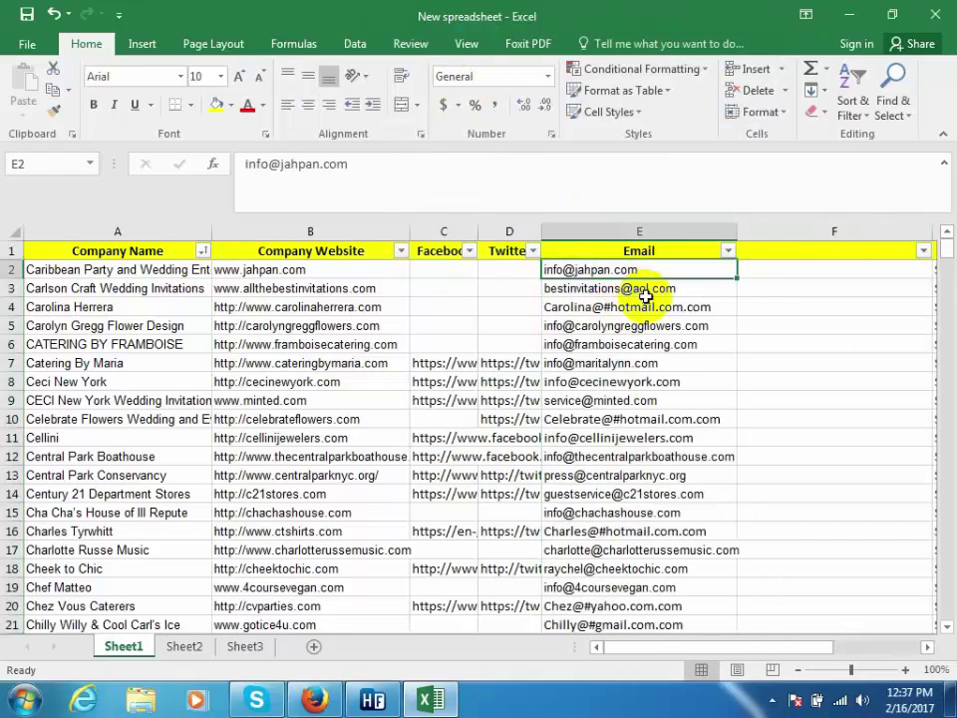
# - Select the email addresses from E2 down to E388
pyautogui.moveTo(945, 257); pyautogui.dragTo(940, 626)
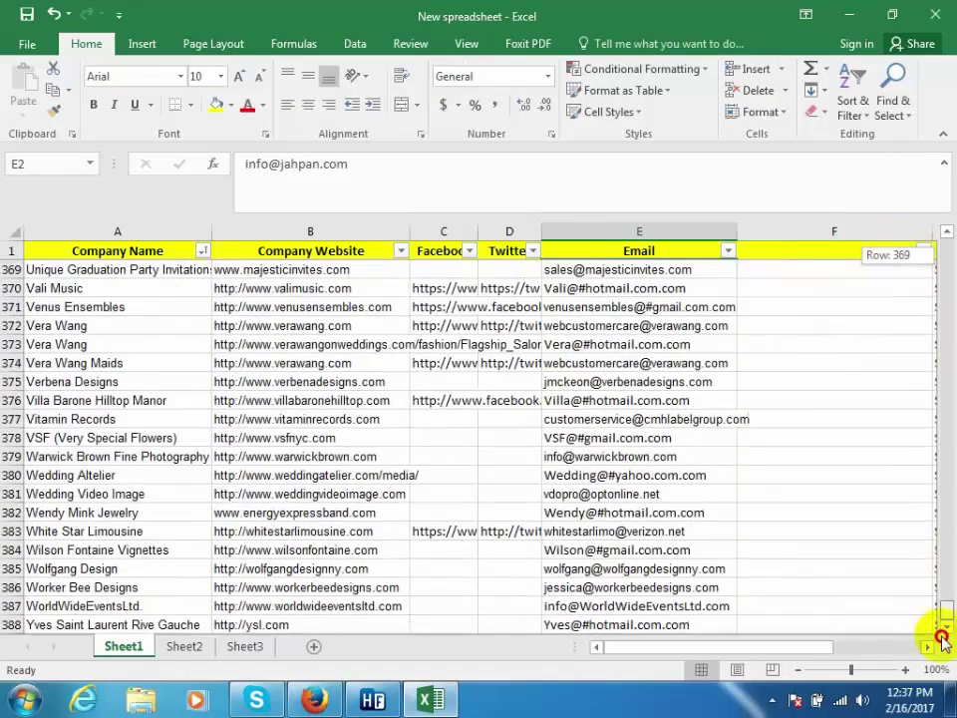
pyautogui.scroll(-1, 599, 512)
pyautogui.keyDown('shift'); pyautogui.click(615, 571); pyautogui.keyUp('shift')
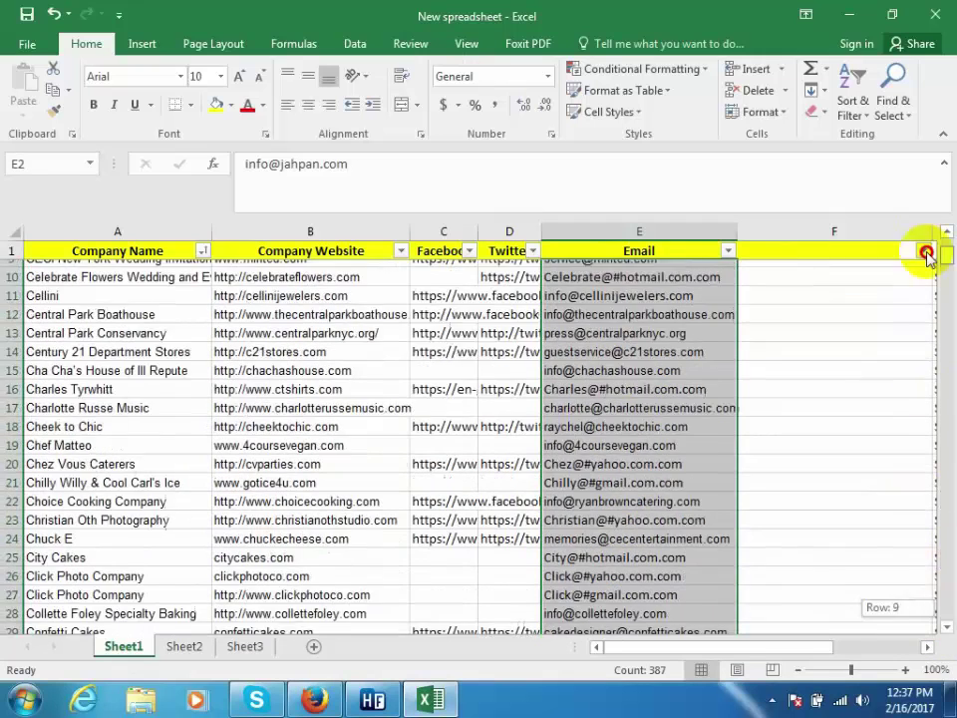
pyautogui.moveTo(949, 626); pyautogui.dragTo(942, 224)
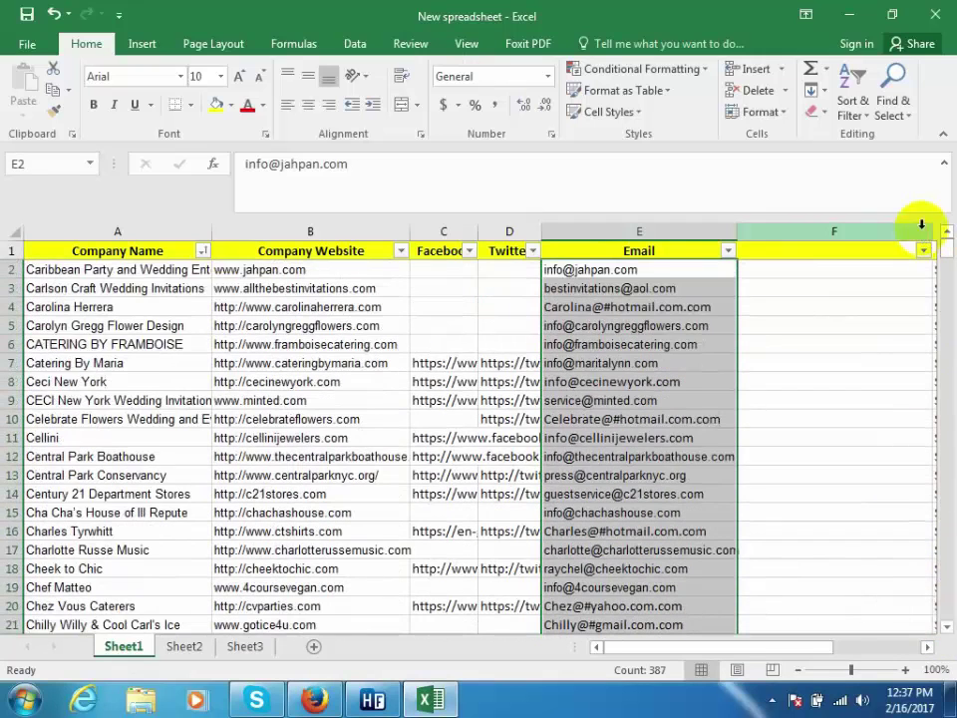
# - Split the selected emails with Text to Columns, Delimited, using # as delimiter
pyautogui.click(355, 44)
pyautogui.click(574, 102)
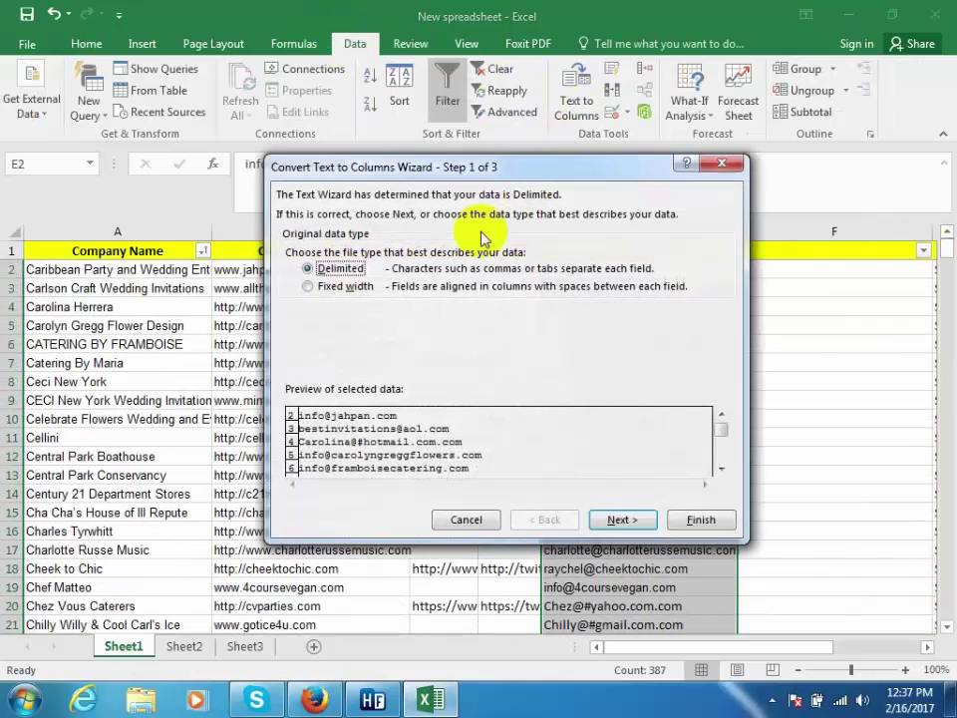
pyautogui.click(620, 519)
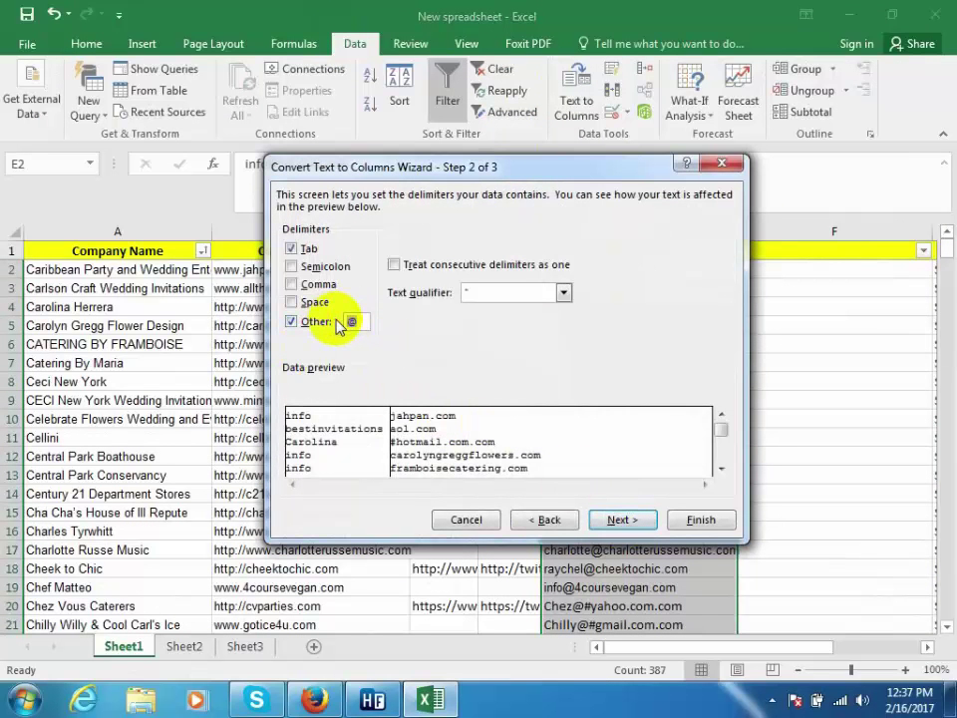
pyautogui.write('#')
pyautogui.click(700, 518)
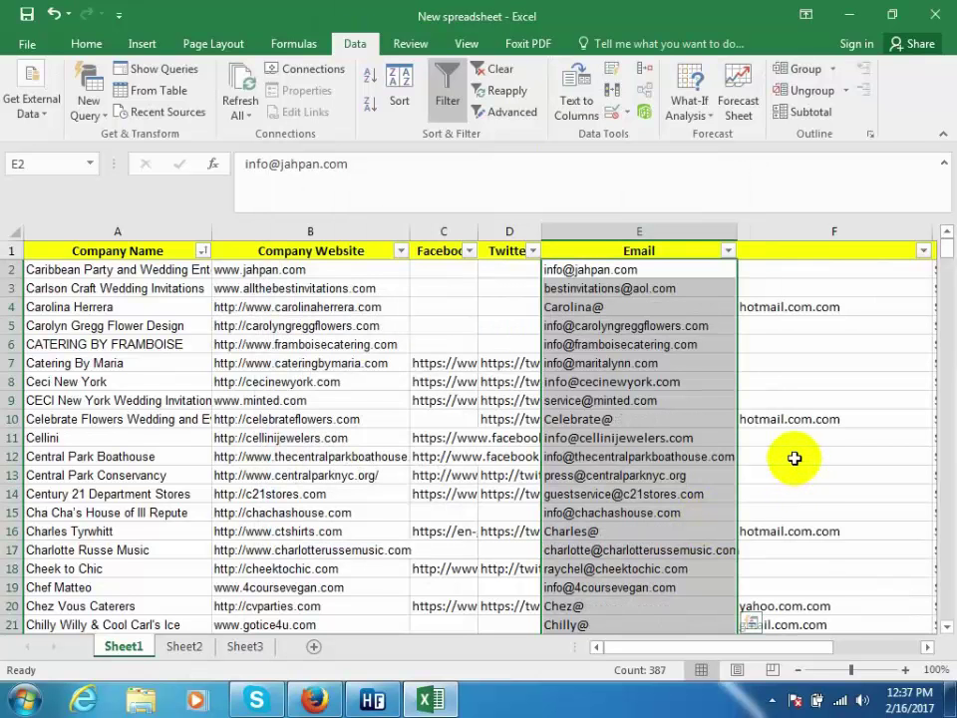
pyautogui.click(574, 110)
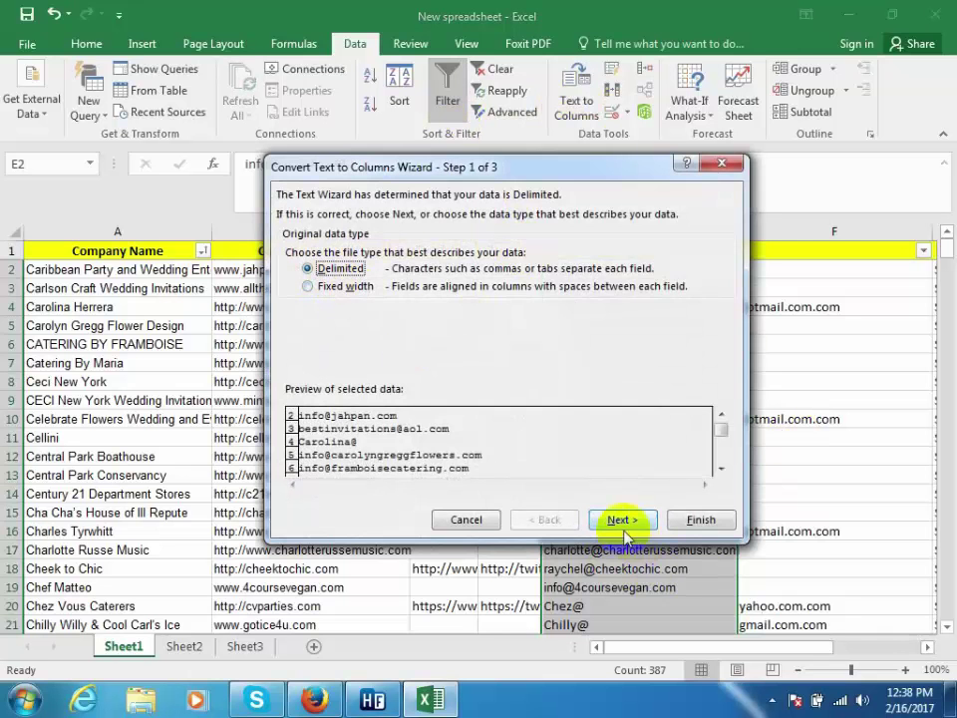
pyautogui.click(625, 534)
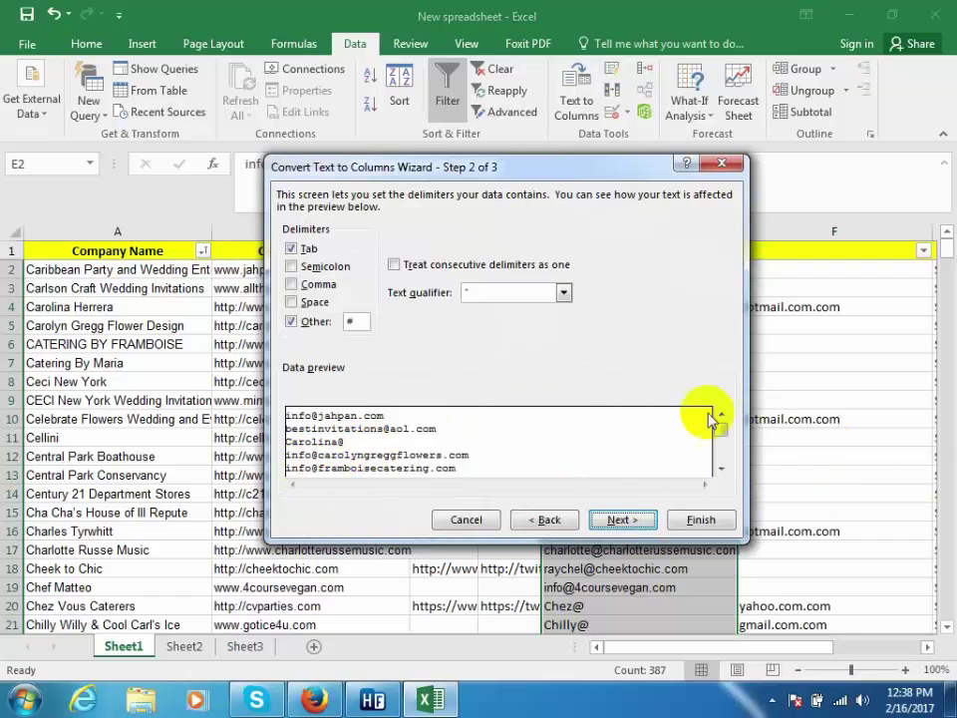
pyautogui.click(721, 164)
pyautogui.click(794, 486)
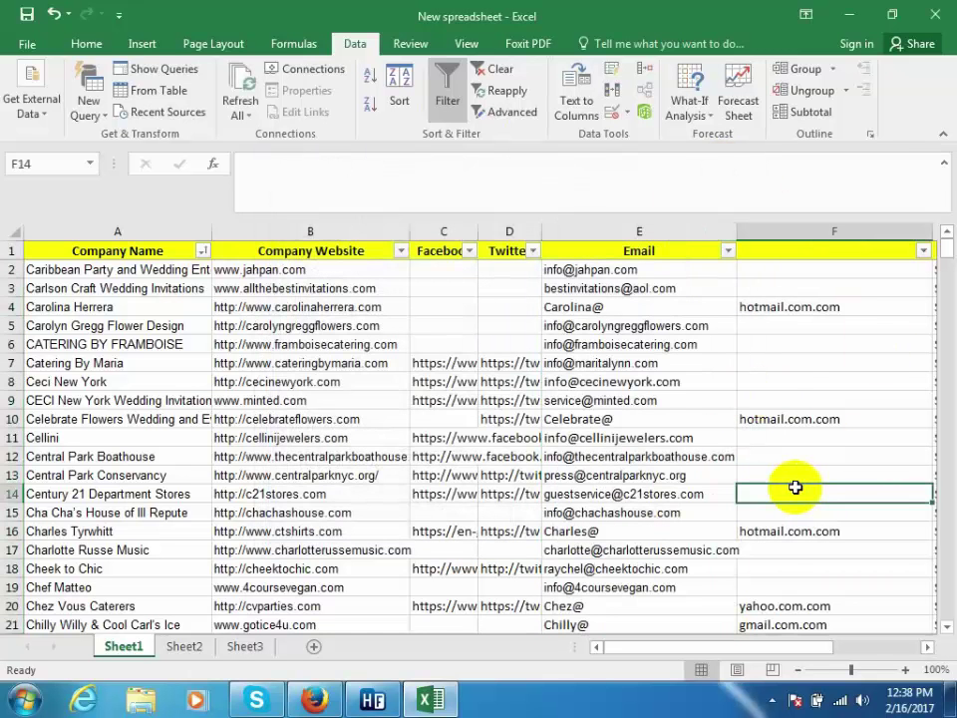
# - Sort the rows A to Z by the provider in column F
pyautogui.click(923, 250)
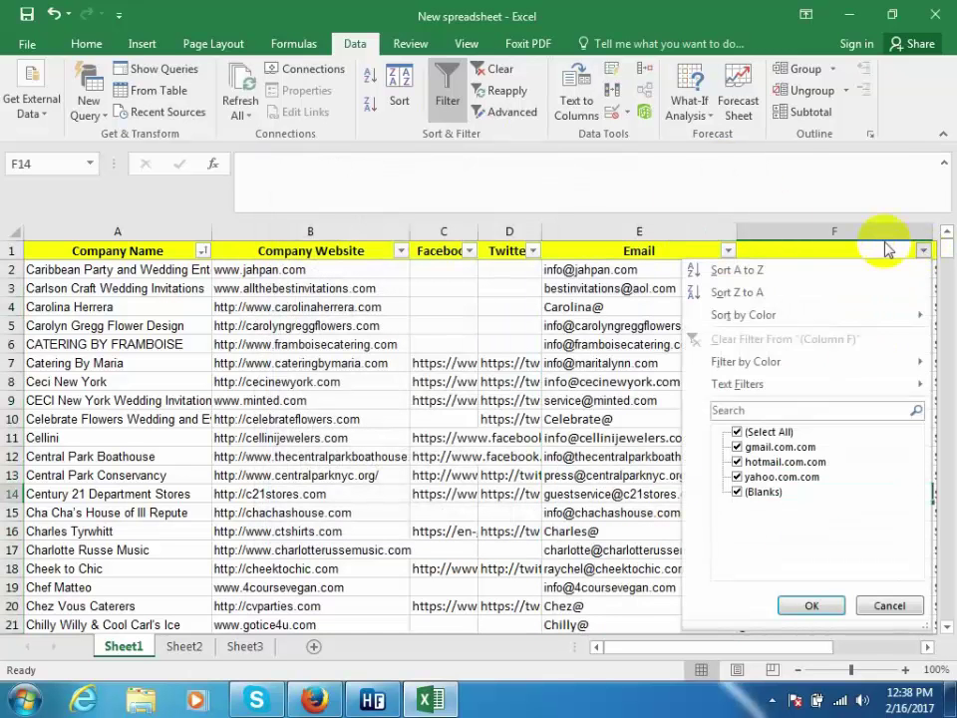
pyautogui.click(737, 270)
pyautogui.scroll(-1, 805, 380)
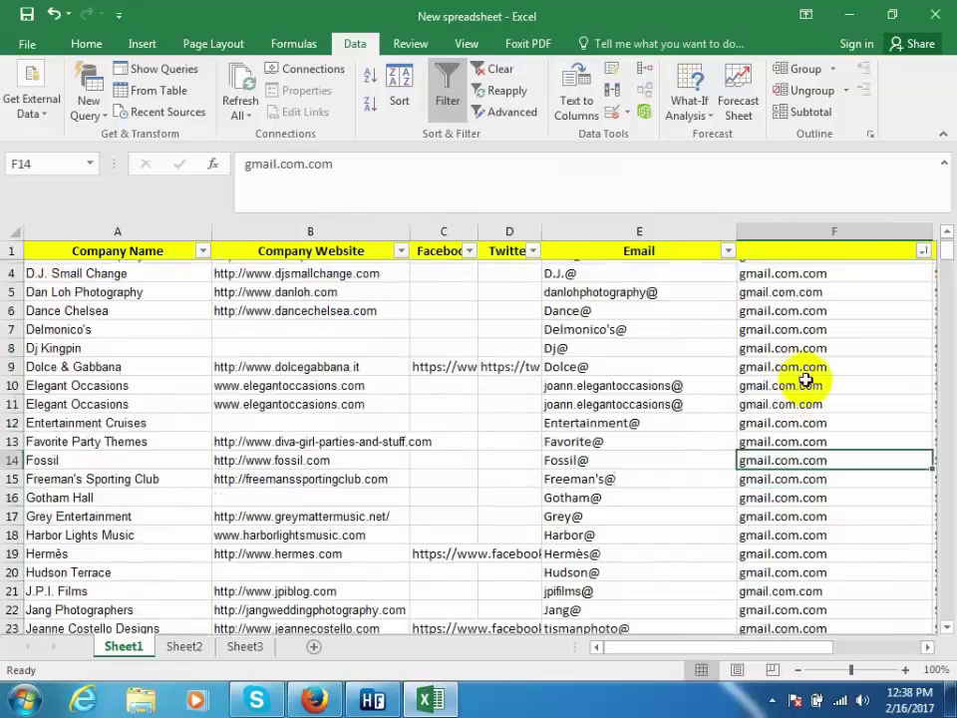
pyautogui.scroll(-8, 806, 379)
pyautogui.scroll(-13, 811, 390)
pyautogui.scroll(-14, 811, 397)
pyautogui.scroll(-16, 809, 391)
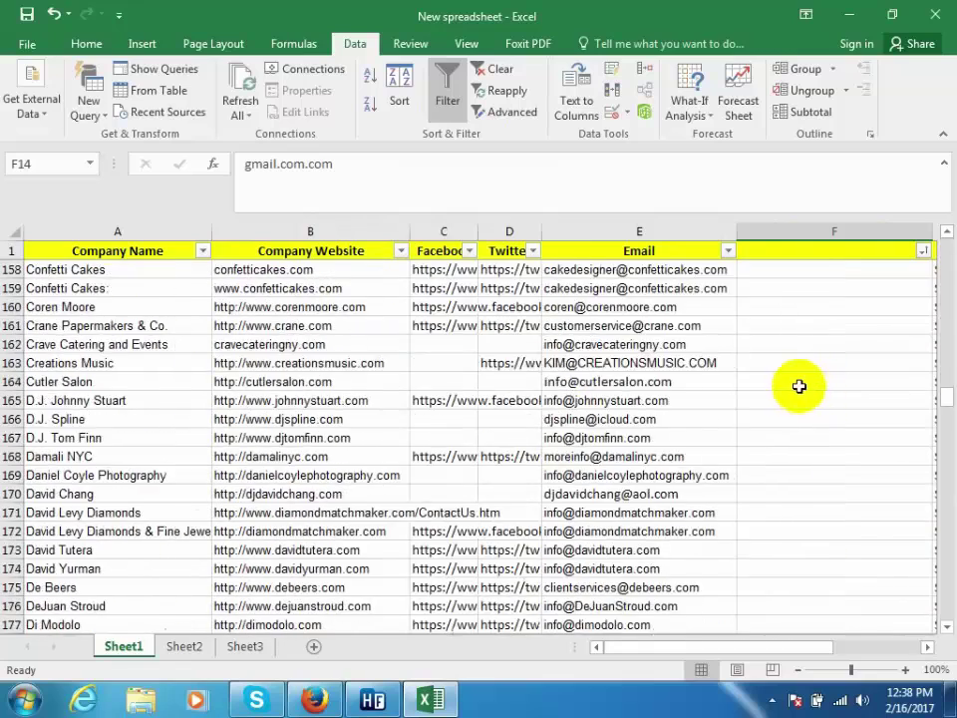
pyautogui.scroll(3, 797, 384)
pyautogui.scroll(6, 799, 385)
# - Locate where the tagged yahoo rows end, at row 139
pyautogui.click(842, 344)
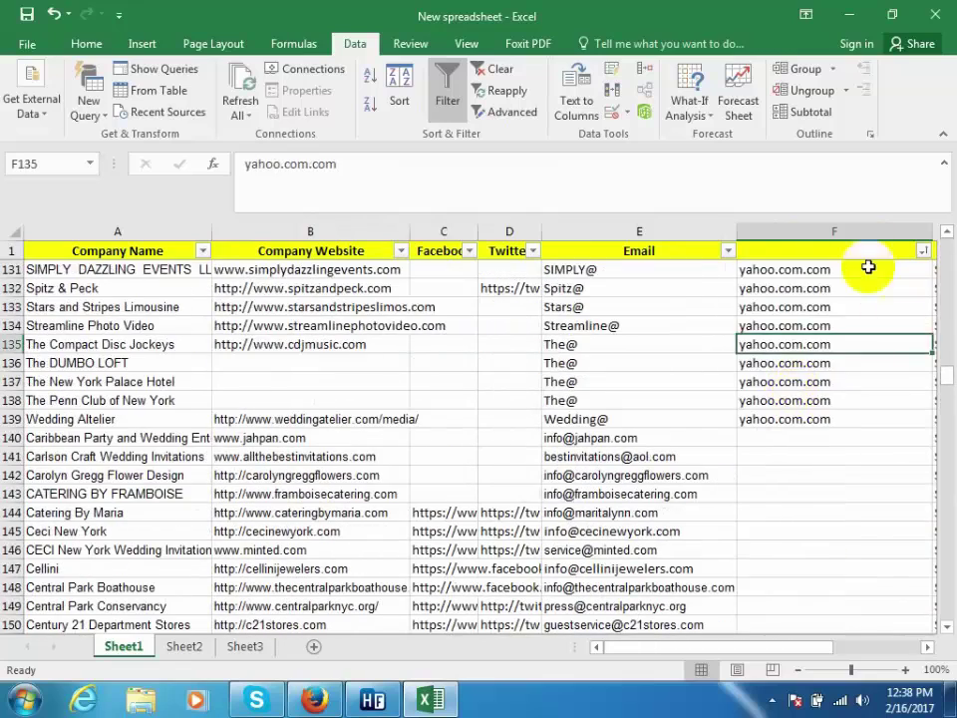
pyautogui.click(850, 230)
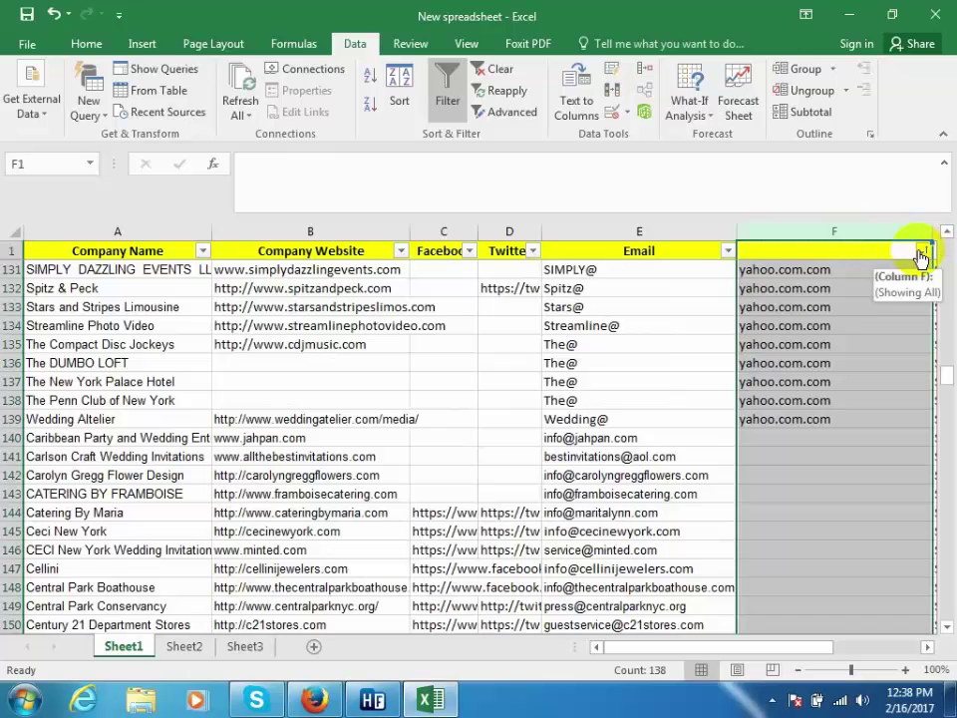
pyautogui.click(757, 475)
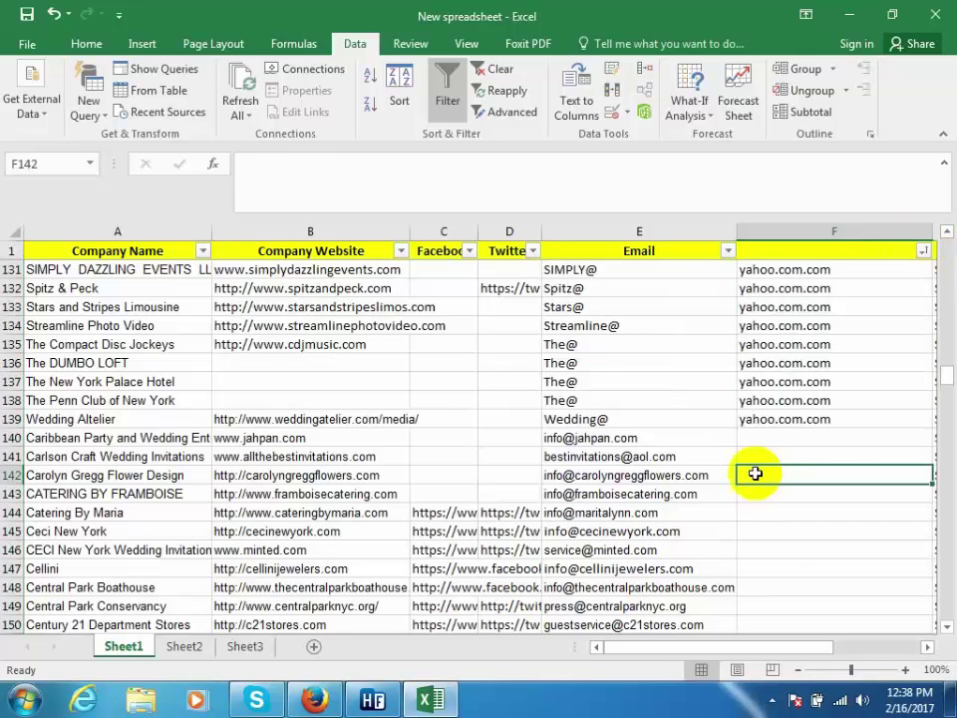
pyautogui.click(614, 422)
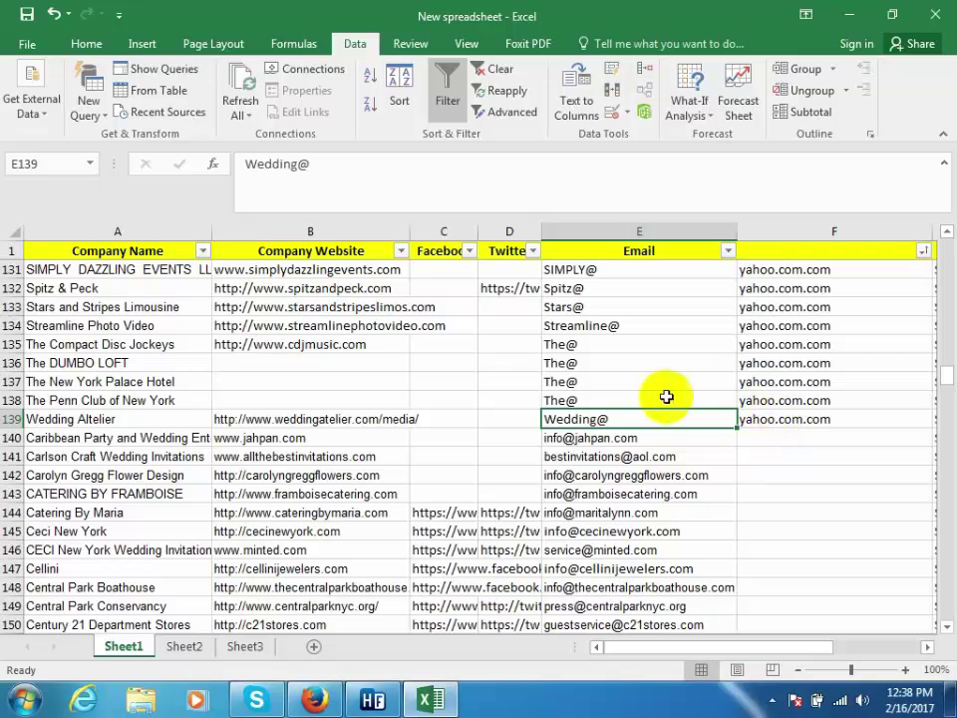
pyautogui.moveTo(797, 412)
pyautogui.mouseDown()
pyautogui.moveTo(648, 240)
pyautogui.moveTo(644, 261)
pyautogui.mouseUp()
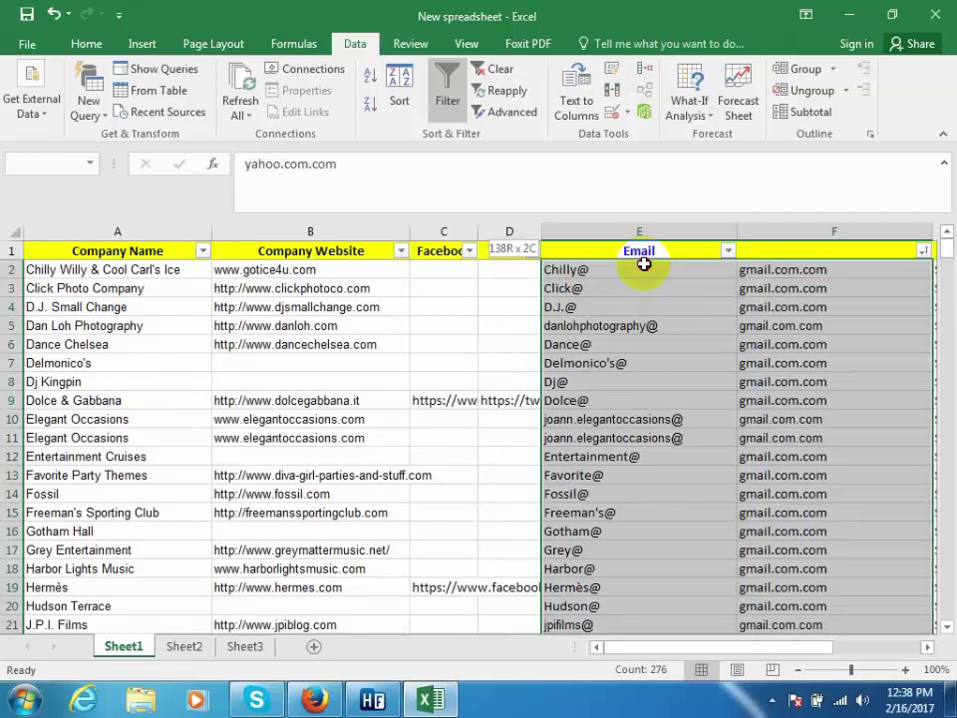
pyautogui.click(646, 273)
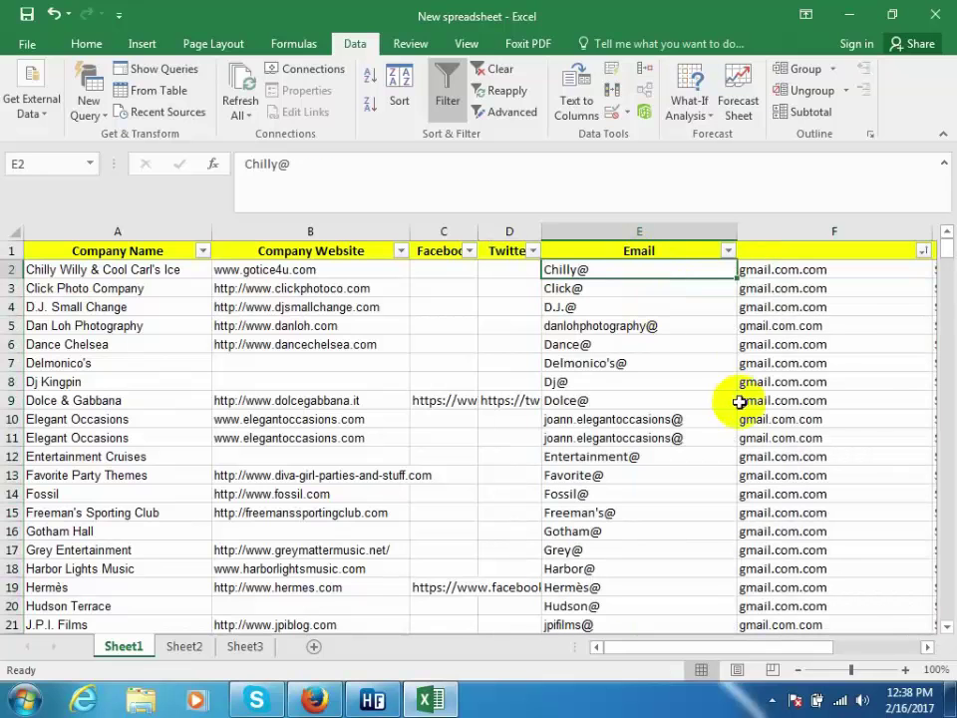
pyautogui.scroll(-9, 861, 353)
pyautogui.scroll(-9, 860, 353)
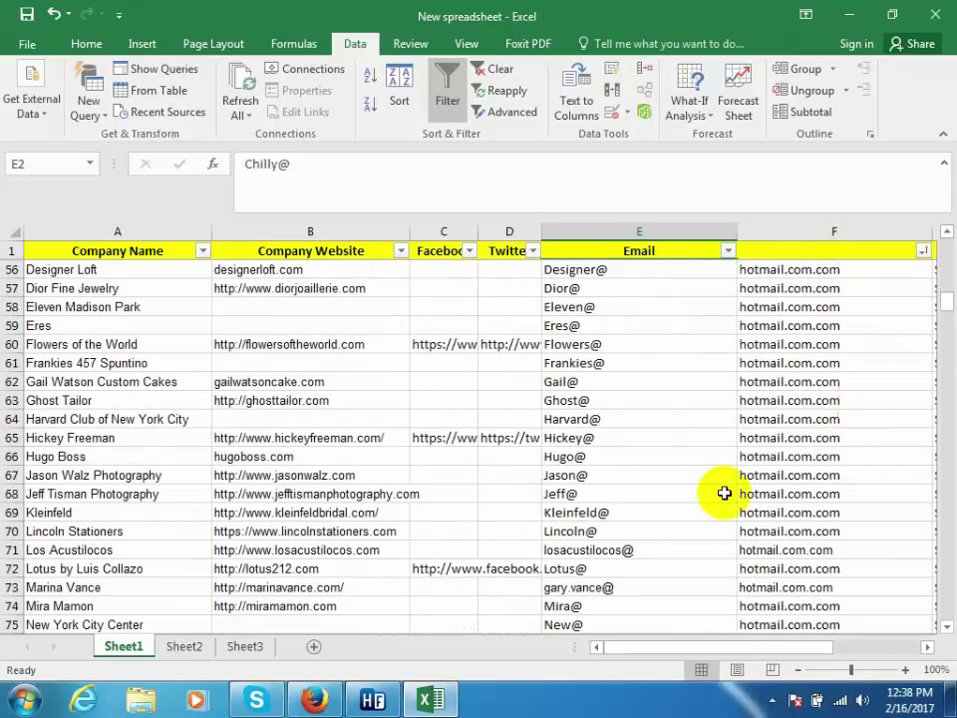
pyautogui.scroll(-9, 723, 494)
pyautogui.scroll(-8, 760, 542)
pyautogui.scroll(-8, 759, 546)
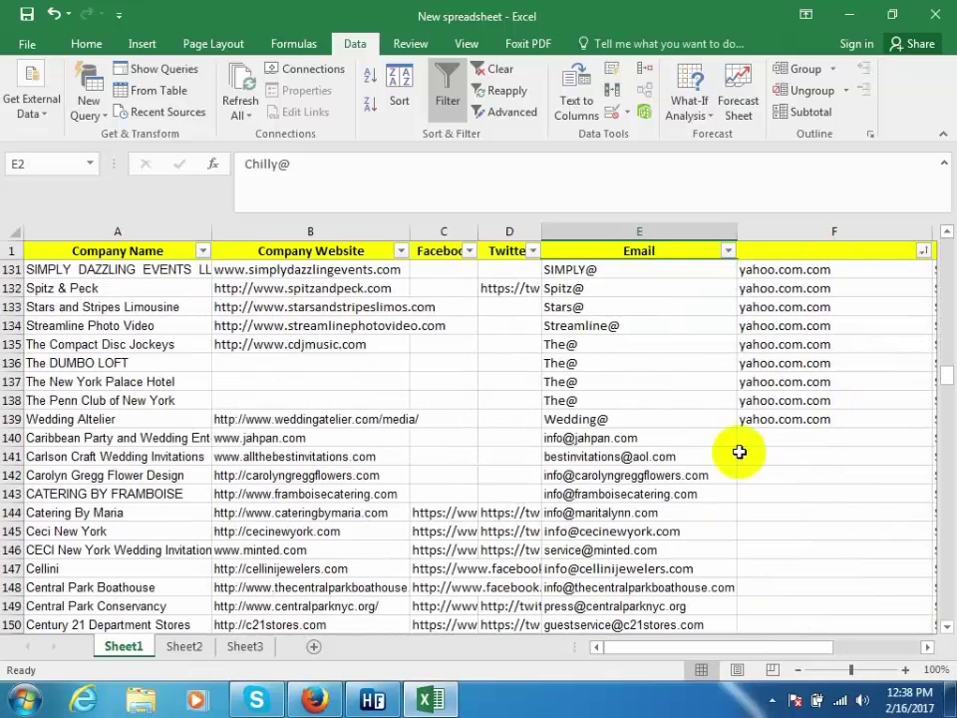
pyautogui.click(755, 417)
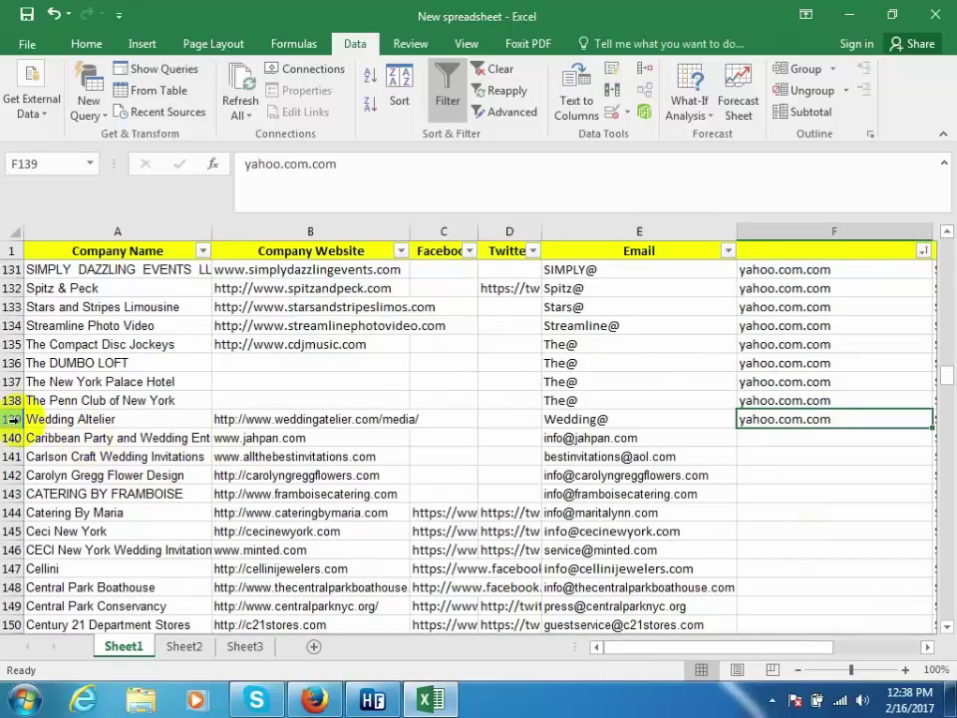
pyautogui.moveTo(12, 419)
pyautogui.mouseDown()
pyautogui.moveTo(7, 193)
pyautogui.moveTo(12, 269)
pyautogui.mouseUp()
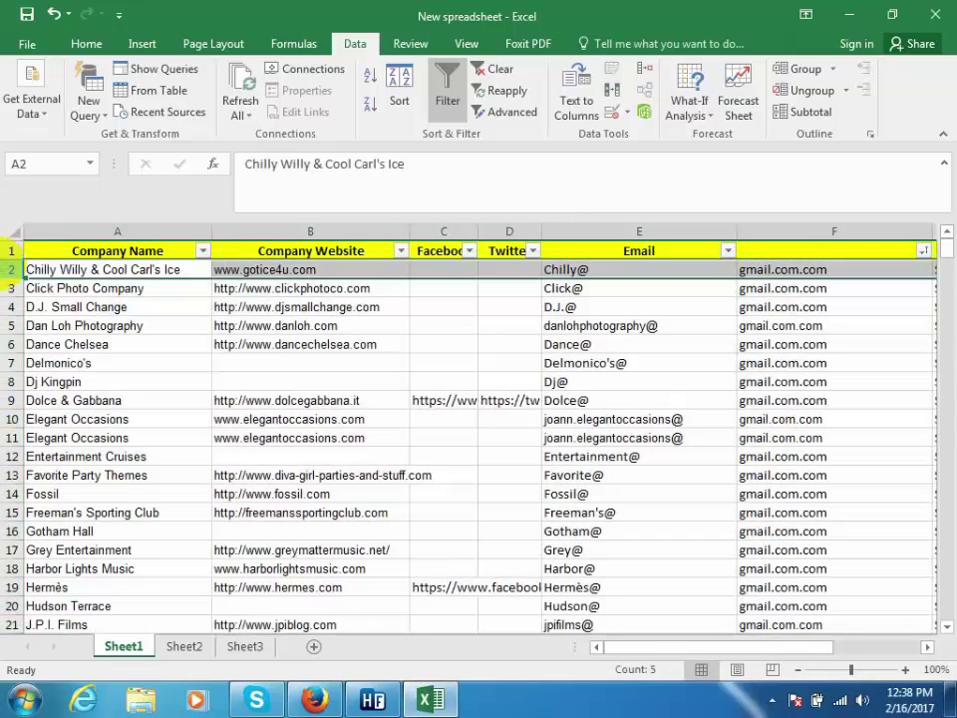
# - Delete the tagged contact rows 2 through 139
pyautogui.rightClick(447, 420)
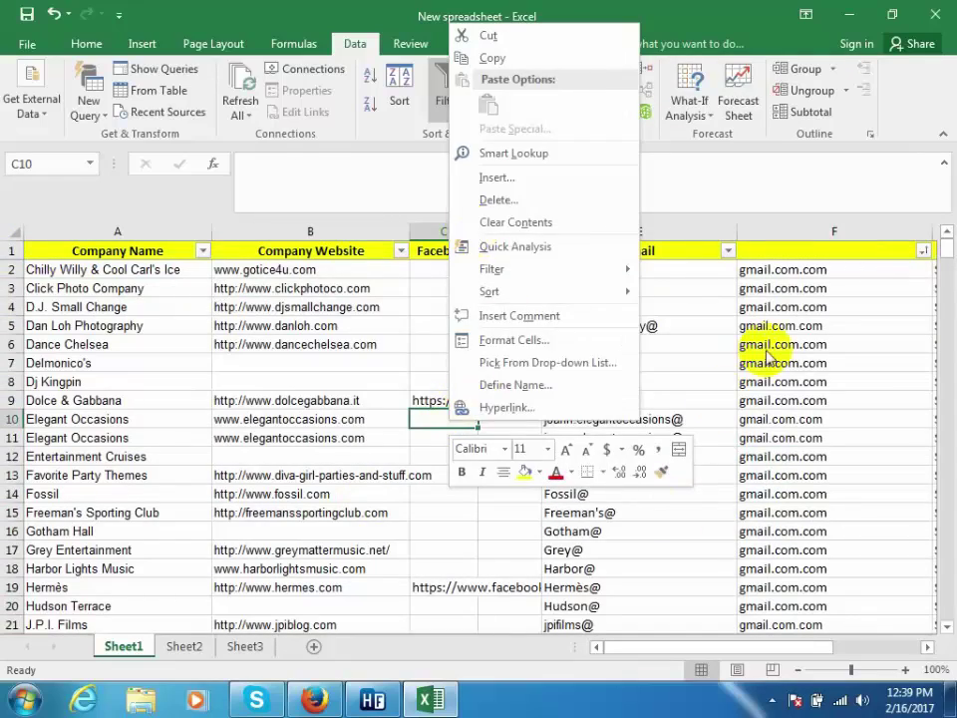
pyautogui.press('Escape')
pyautogui.moveTo(7, 270)
pyautogui.mouseDown()
pyautogui.moveTo(4, 697)
pyautogui.moveTo(5, 340)
pyautogui.mouseUp()
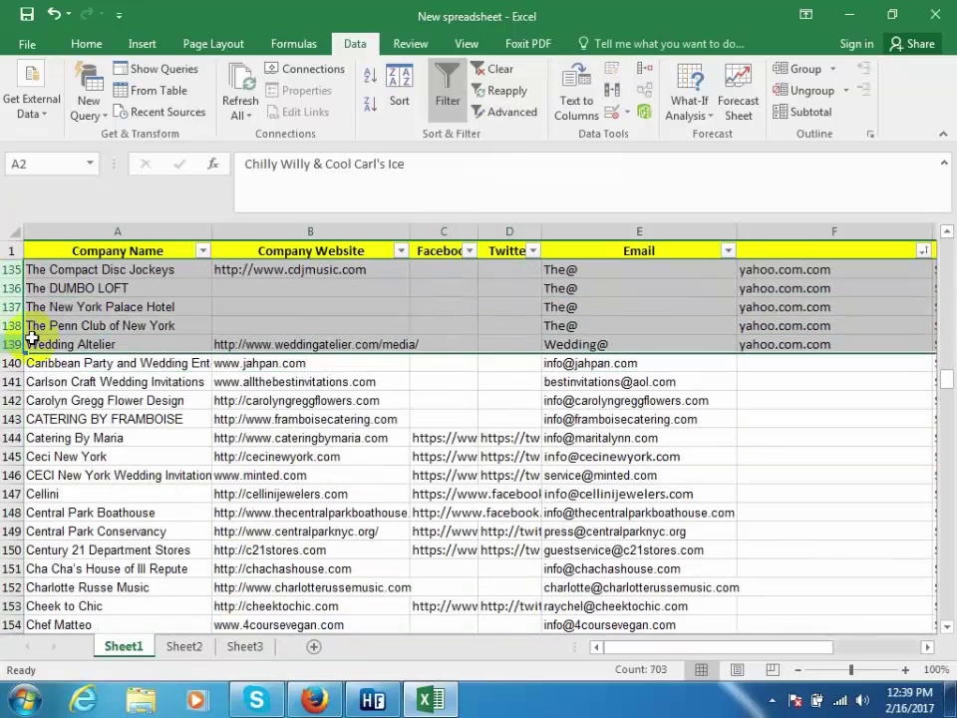
pyautogui.rightClick(183, 305)
pyautogui.click(220, 460)
# - Delete the now empty provider column F
pyautogui.scroll(5, 423, 491)
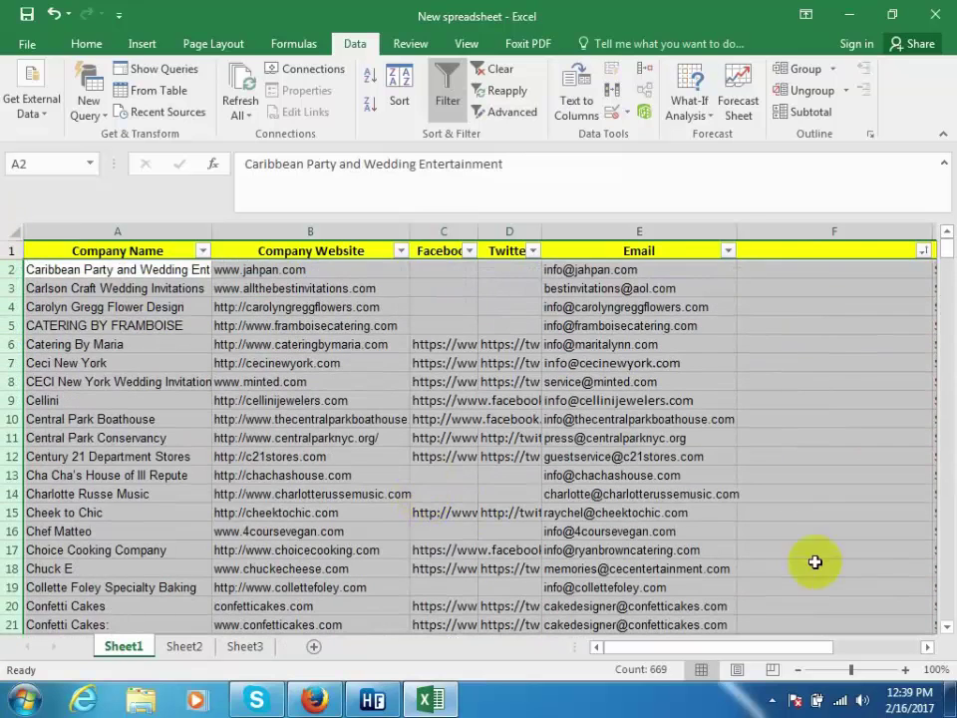
pyautogui.click(813, 231)
pyautogui.rightClick(816, 236)
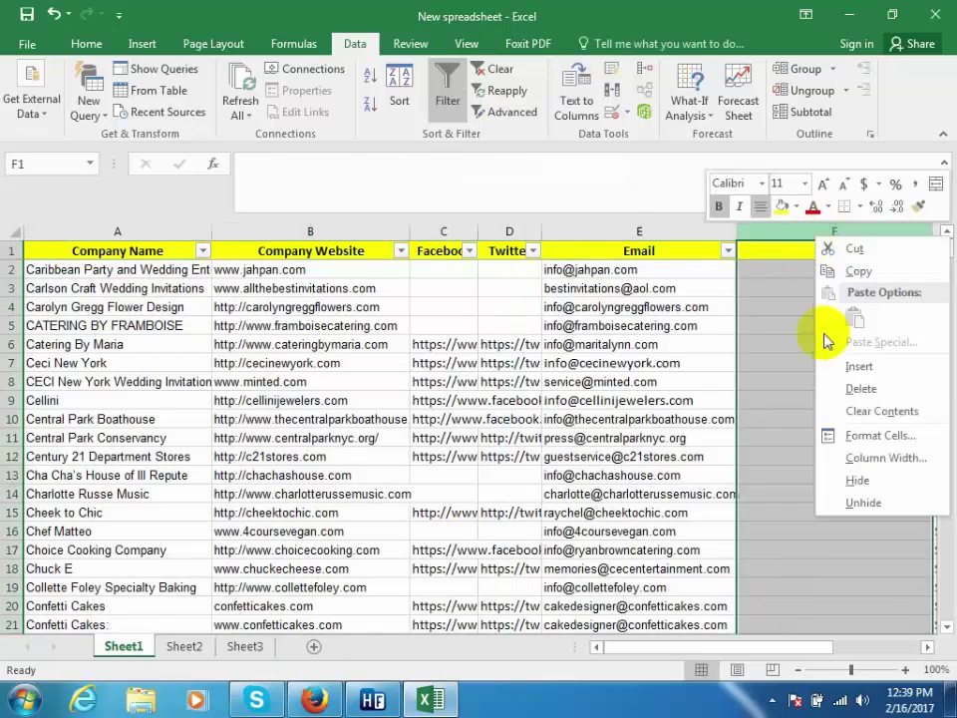
pyautogui.click(861, 388)
# - Scroll down through the remaining untagged contacts from cell E10
pyautogui.click(704, 419)
pyautogui.scroll(-10, 730, 429)
pyautogui.scroll(-9, 730, 428)
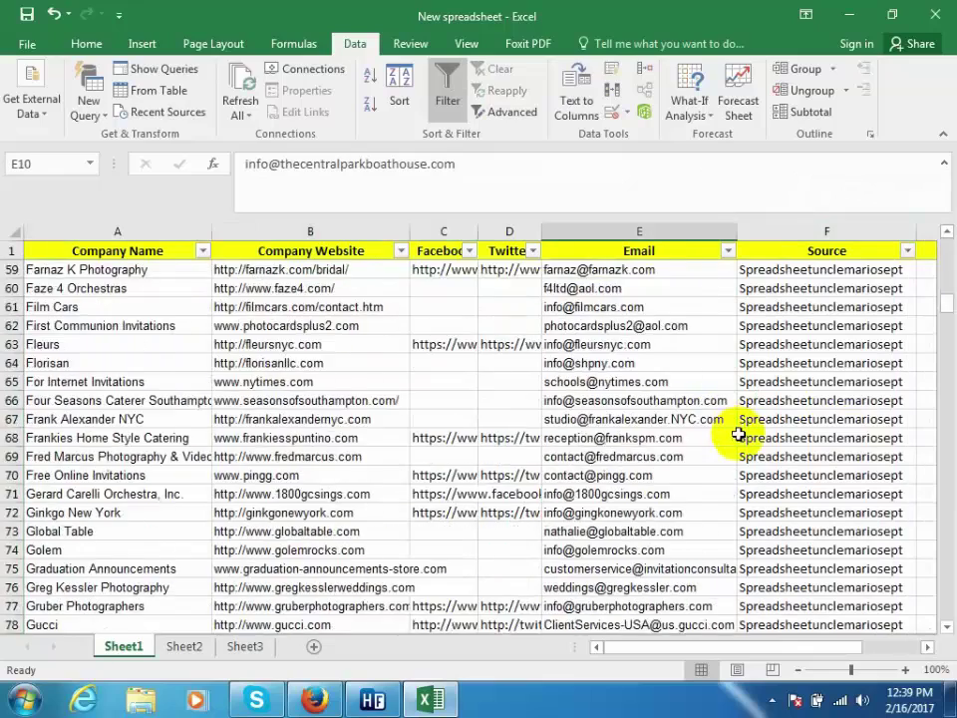
pyautogui.scroll(-14, 739, 427)
pyautogui.scroll(-14, 722, 415)
pyautogui.scroll(-15, 720, 412)
pyautogui.scroll(-9, 692, 400)
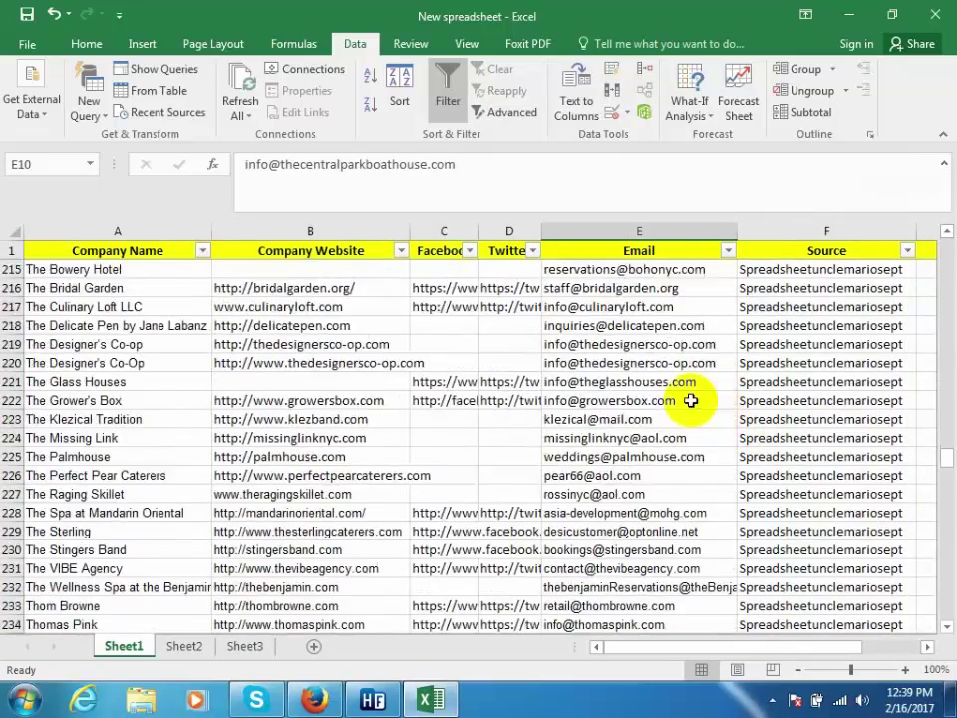
pyautogui.scroll(-16, 676, 406)
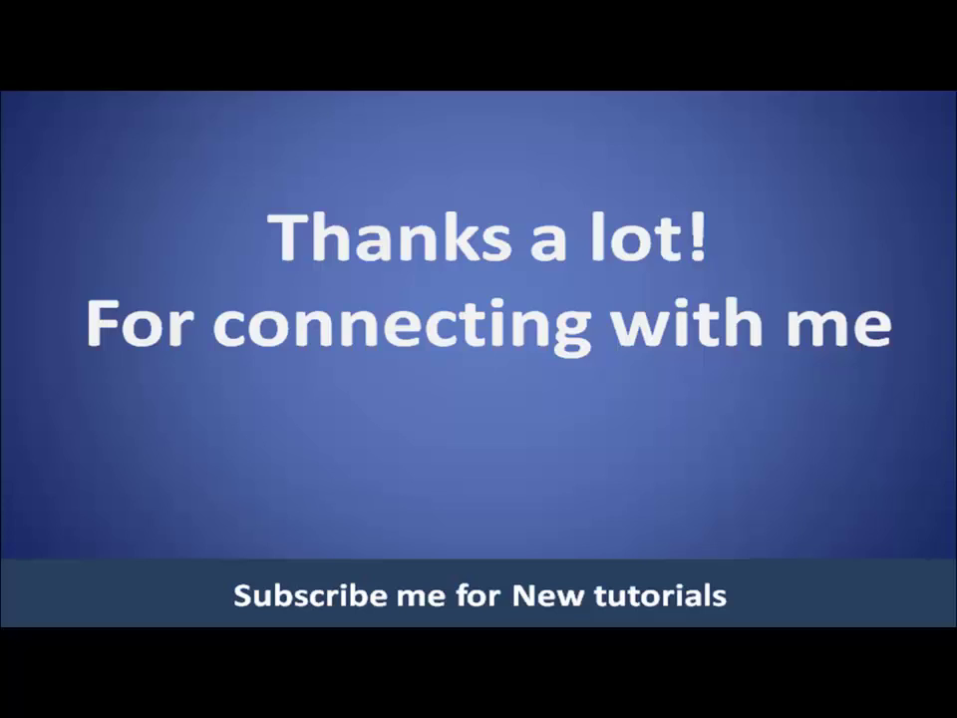